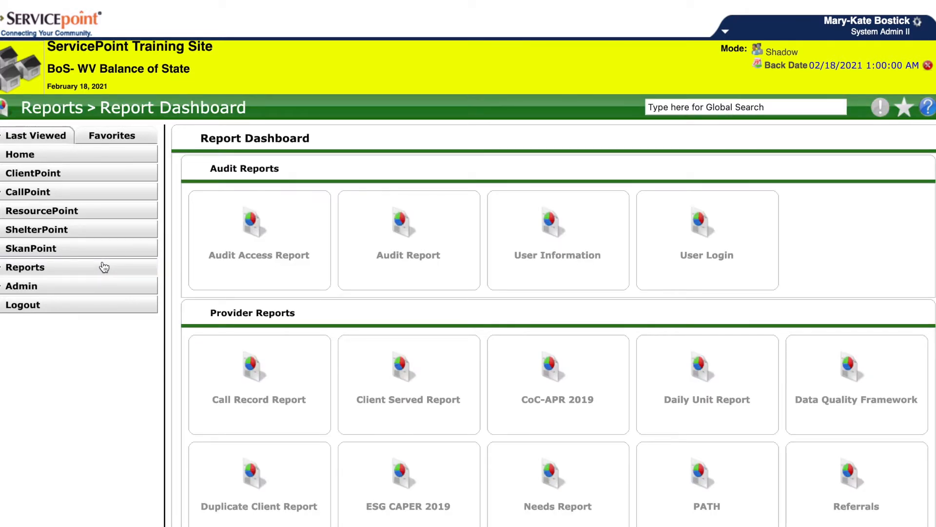
- Open the Data Quality Framework report and review its run history and report options
{"action": "left_click", "coordinate": [850, 385]}
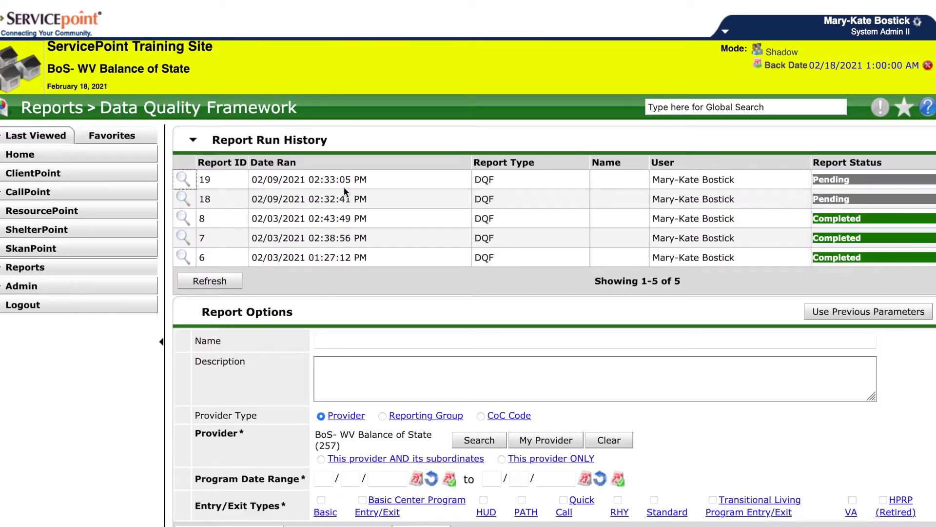
{"action": "left_click_drag", "start_coordinate": [358, 138], "coordinate": [206, 138]}
{"action": "left_click", "coordinate": [193, 140]}
{"action": "left_click", "coordinate": [193, 140]}
{"action": "left_click_drag", "start_coordinate": [298, 312], "coordinate": [177, 310]}
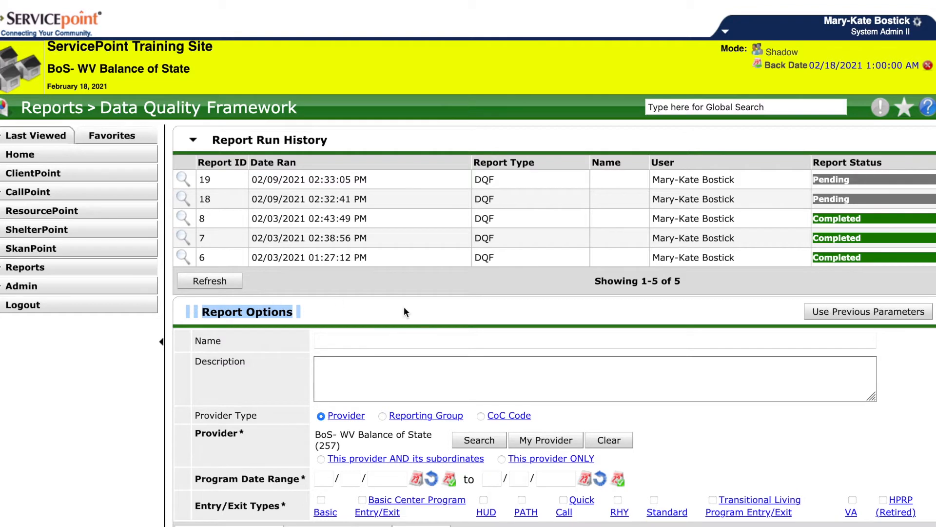
{"action": "left_click", "coordinate": [442, 311]}
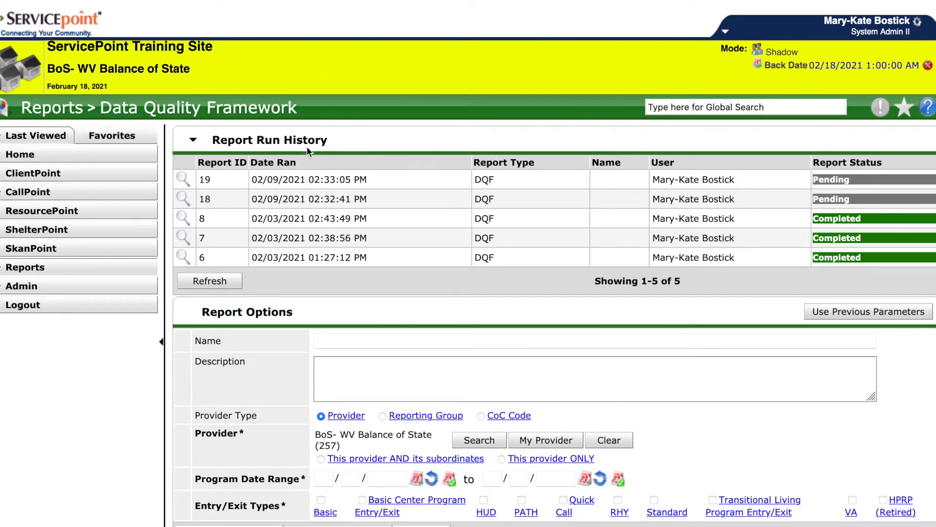
{"action": "left_click_drag", "start_coordinate": [588, 282], "coordinate": [683, 281]}
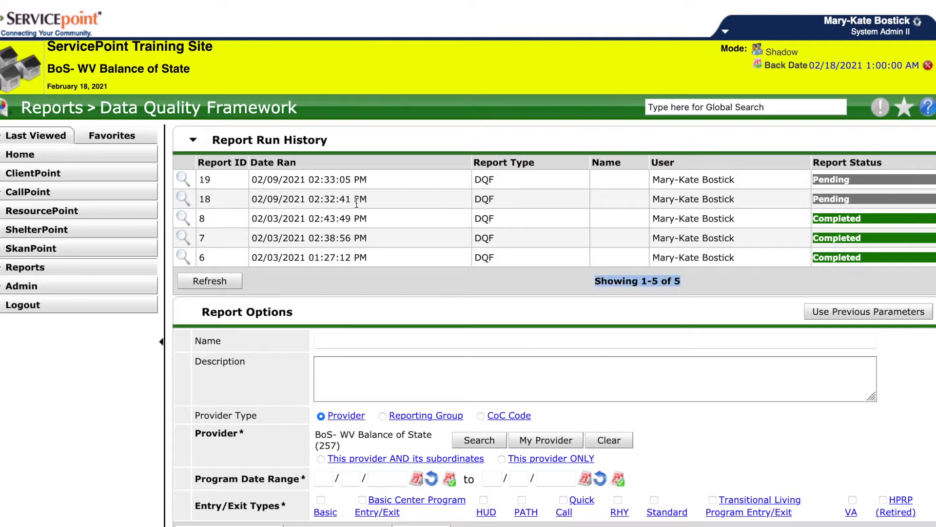
{"action": "left_click", "coordinate": [195, 215]}
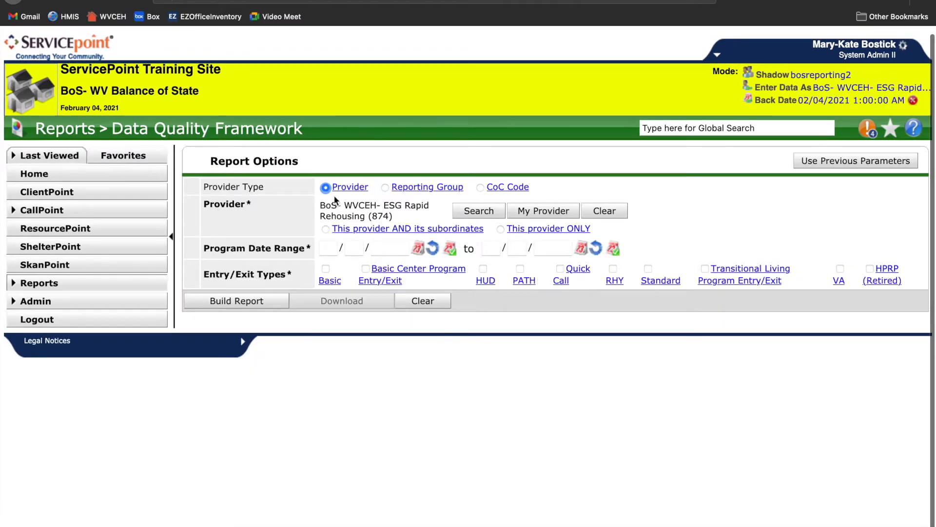
- Build the report for this provider only, with program dates 01/01/2021 to 02/01/2021 and the HUD entry/exit type
{"action": "left_click", "coordinate": [323, 189]}
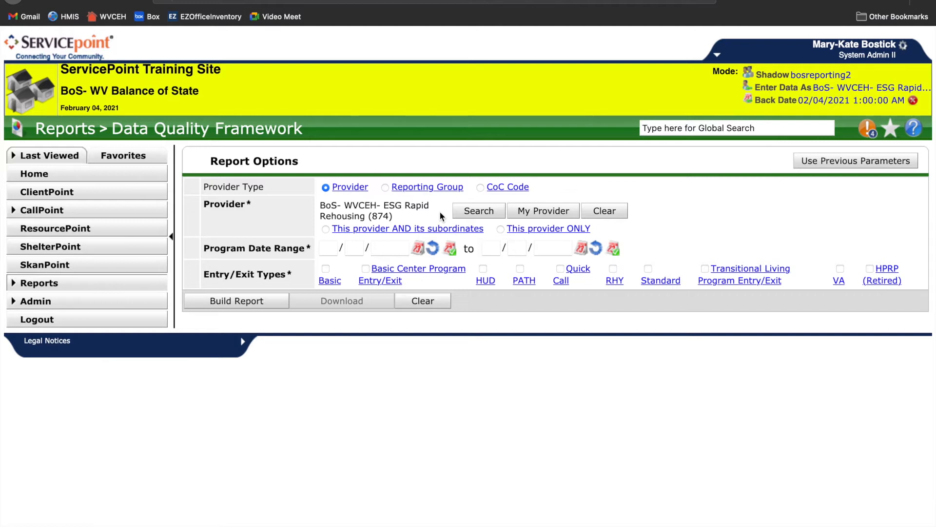
{"action": "left_click", "coordinate": [500, 229]}
{"action": "left_click", "coordinate": [324, 245]}
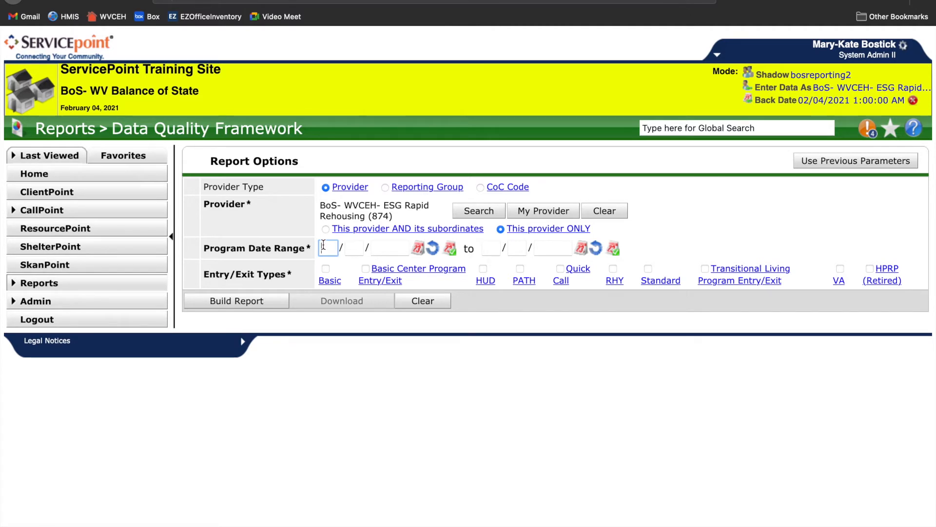
{"action": "type", "text": "01012021"}
{"action": "key", "text": "Tab"}
{"action": "type", "text": "02 / 0"}
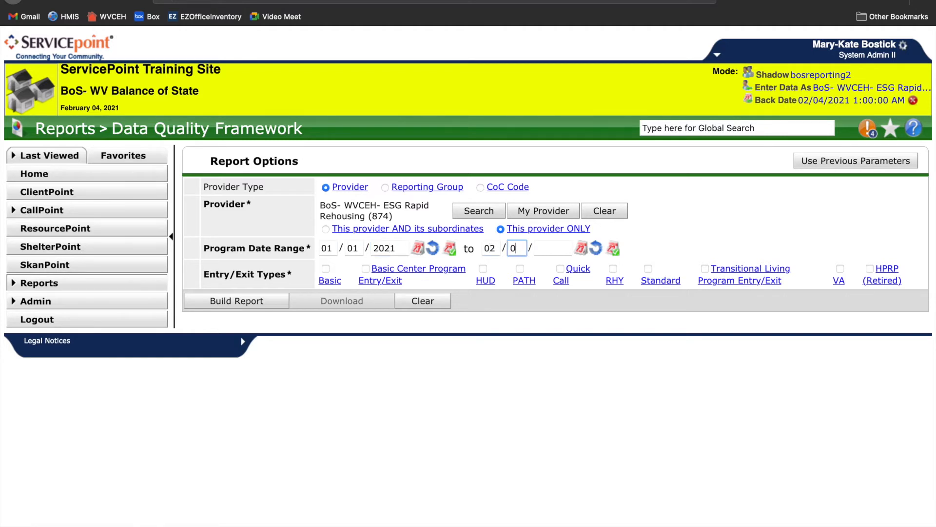
{"action": "type", "text": "1 / 2021"}
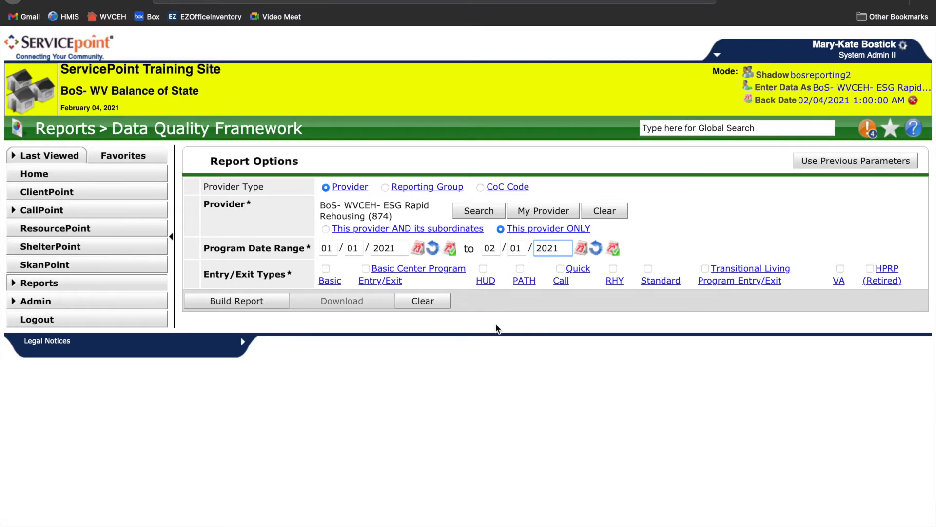
{"action": "left_click", "coordinate": [483, 269]}
{"action": "left_click", "coordinate": [269, 297]}
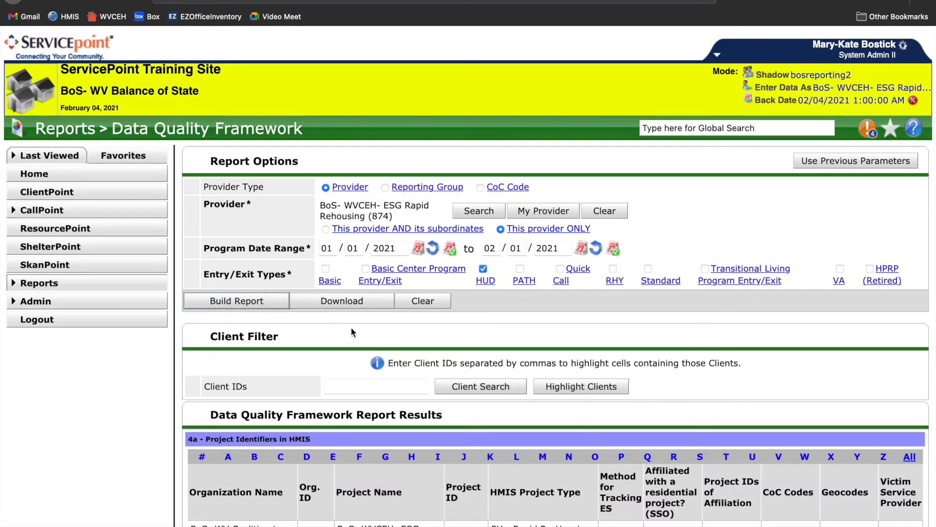
- Find the Relationship to Head of Household row in the report results and view the clients behind its error count
{"action": "scroll", "coordinate": [352, 332], "scroll_direction": "down", "scroll_amount": 5}
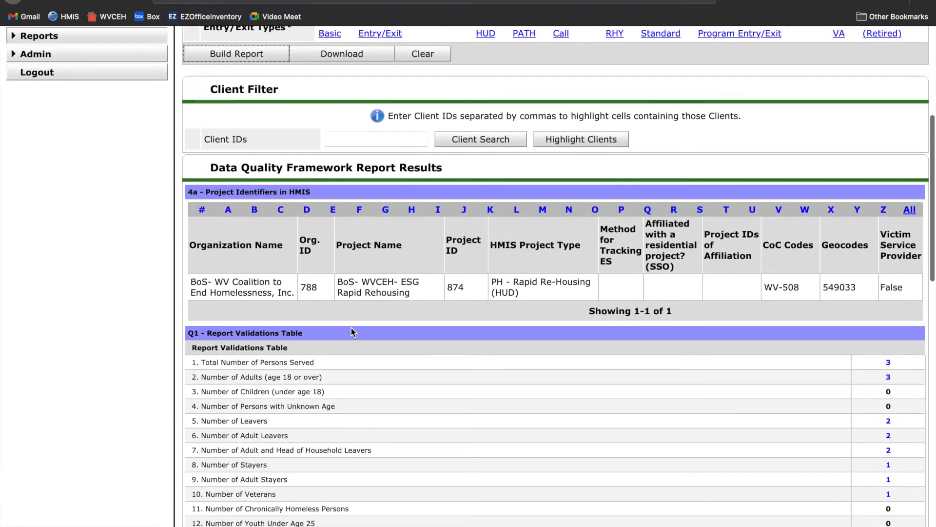
{"action": "scroll", "coordinate": [351, 330], "scroll_direction": "down", "scroll_amount": 3}
{"action": "scroll", "coordinate": [352, 329], "scroll_direction": "down", "scroll_amount": 3}
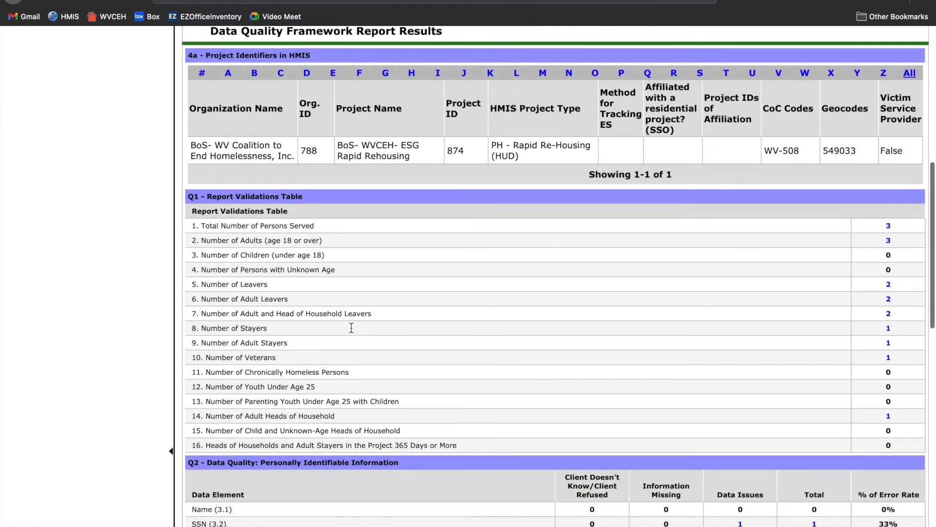
{"action": "scroll", "coordinate": [352, 332], "scroll_direction": "down", "scroll_amount": 3}
{"action": "scroll", "coordinate": [352, 330], "scroll_direction": "down", "scroll_amount": 2}
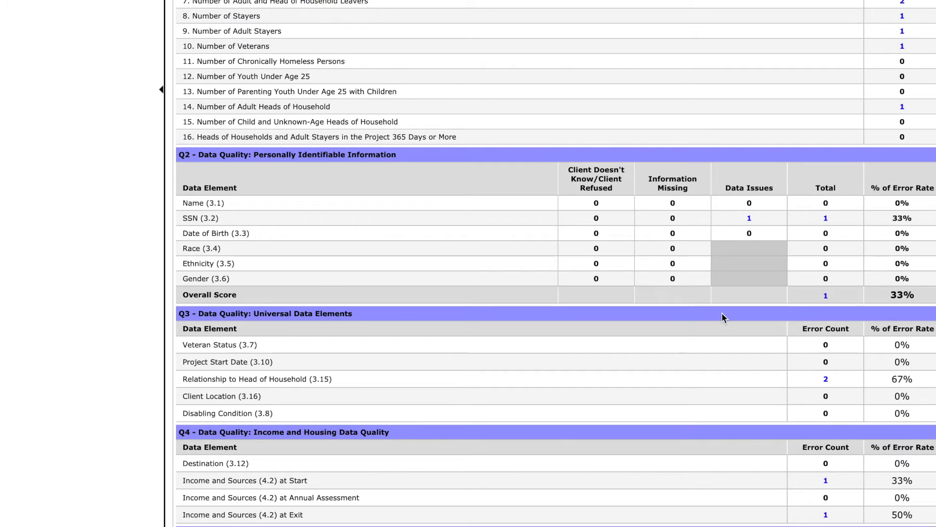
{"action": "scroll", "coordinate": [723, 315], "scroll_direction": "down", "scroll_amount": 2}
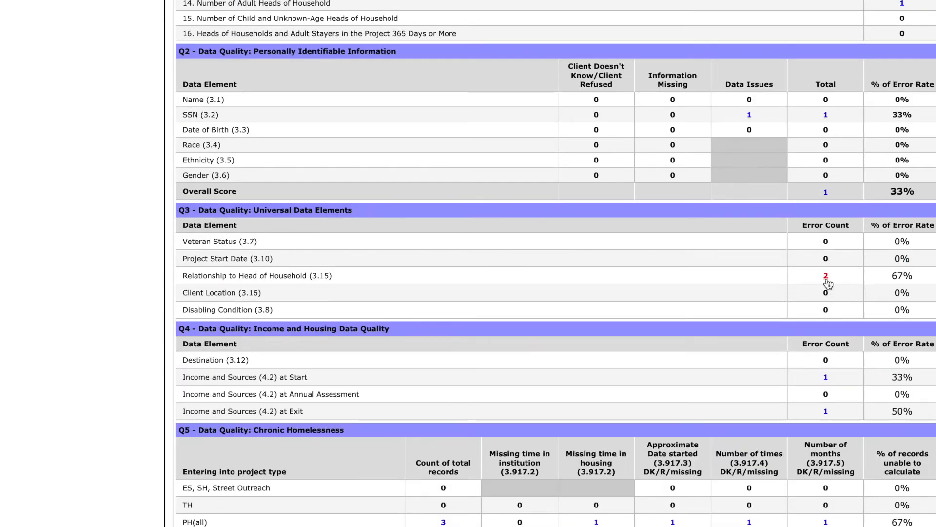
{"action": "left_click", "coordinate": [826, 275]}
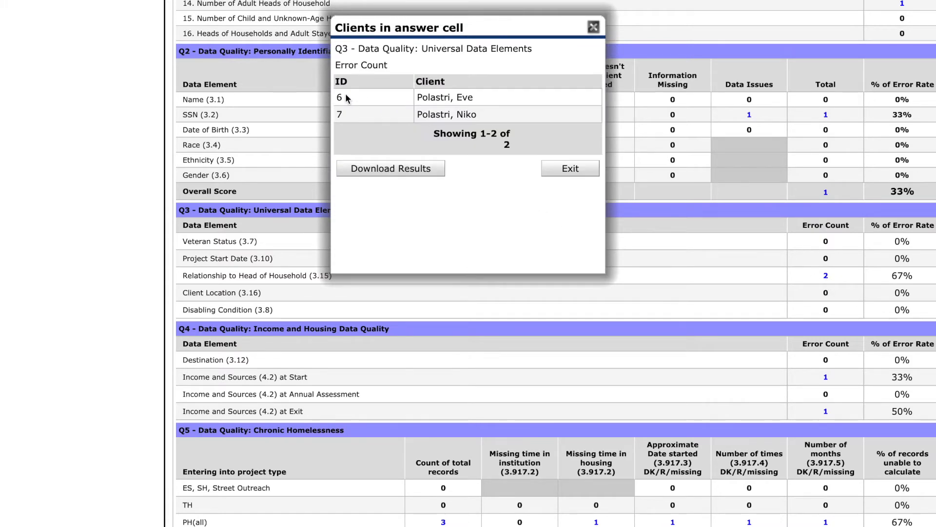
{"action": "left_click_drag", "start_coordinate": [337, 96], "coordinate": [352, 98]}
{"action": "left_click", "coordinate": [498, 99]}
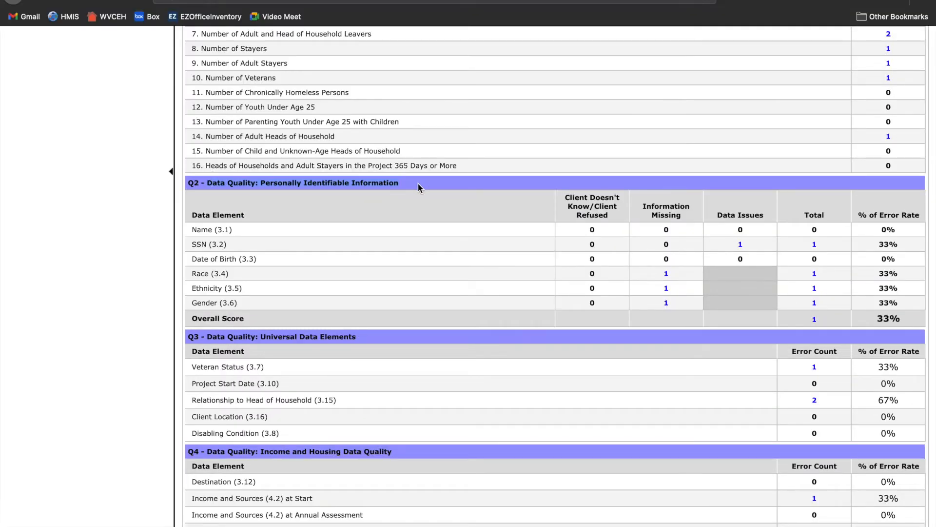
- Review the report's personally identifiable information, universal data elements, income and housing, and chronic homelessness sections
{"action": "scroll", "coordinate": [383, 280], "scroll_direction": "down", "scroll_amount": 3}
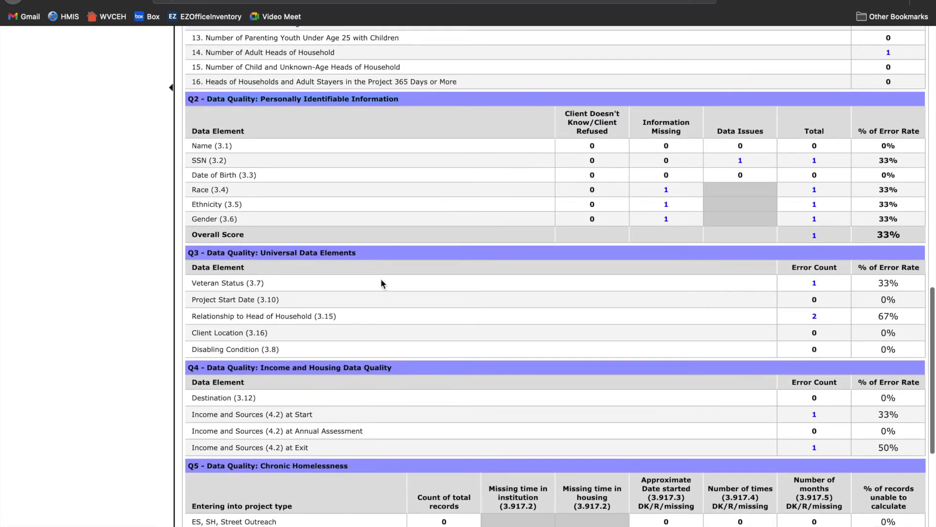
{"action": "scroll", "coordinate": [381, 283], "scroll_direction": "down", "scroll_amount": 1}
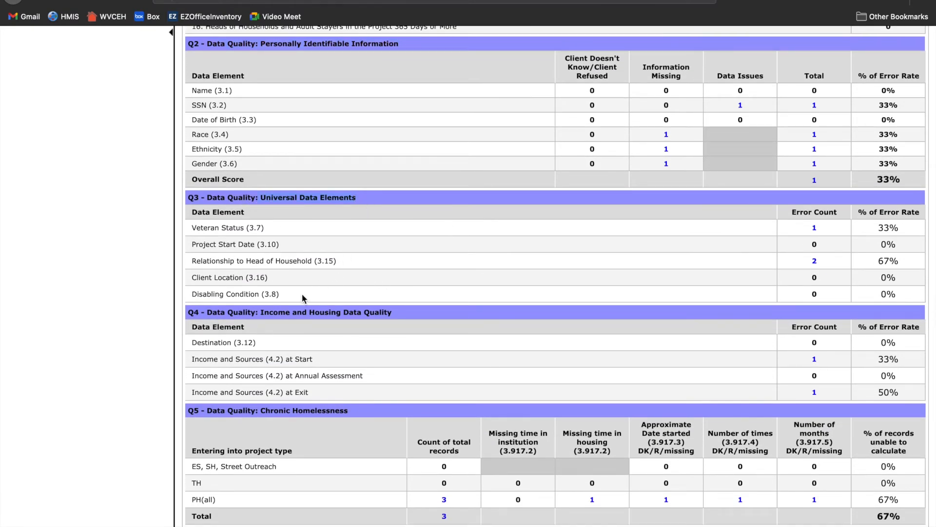
{"action": "left_click_drag", "start_coordinate": [260, 312], "coordinate": [414, 311]}
{"action": "left_click_drag", "start_coordinate": [393, 412], "coordinate": [394, 413]}
{"action": "scroll", "coordinate": [366, 257], "scroll_direction": "up", "scroll_amount": 3}
{"action": "left_click_drag", "start_coordinate": [262, 121], "coordinate": [430, 127]}
{"action": "left_click_drag", "start_coordinate": [430, 128], "coordinate": [430, 128]}
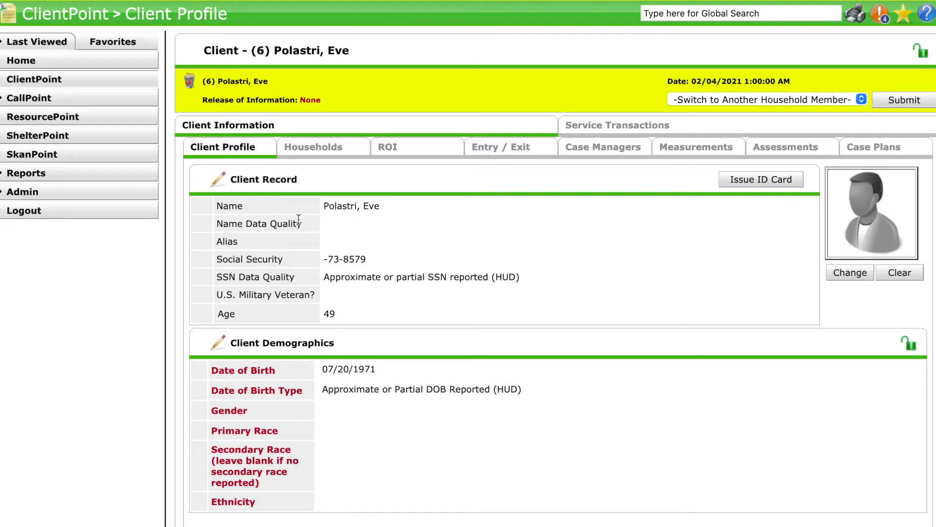
- Set the client record's Name Data Quality to Full Name Reported and save the record
{"action": "left_click_drag", "start_coordinate": [303, 223], "coordinate": [219, 223]}
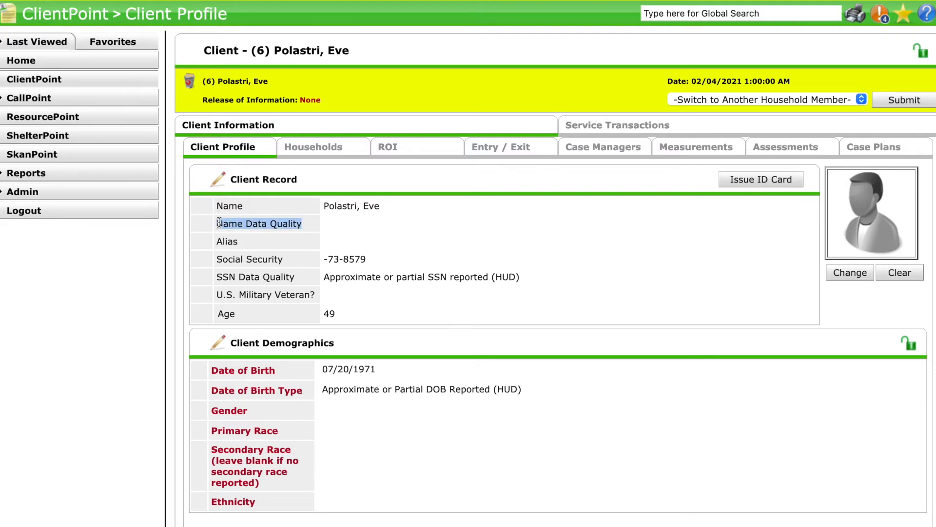
{"action": "left_click", "coordinate": [219, 181]}
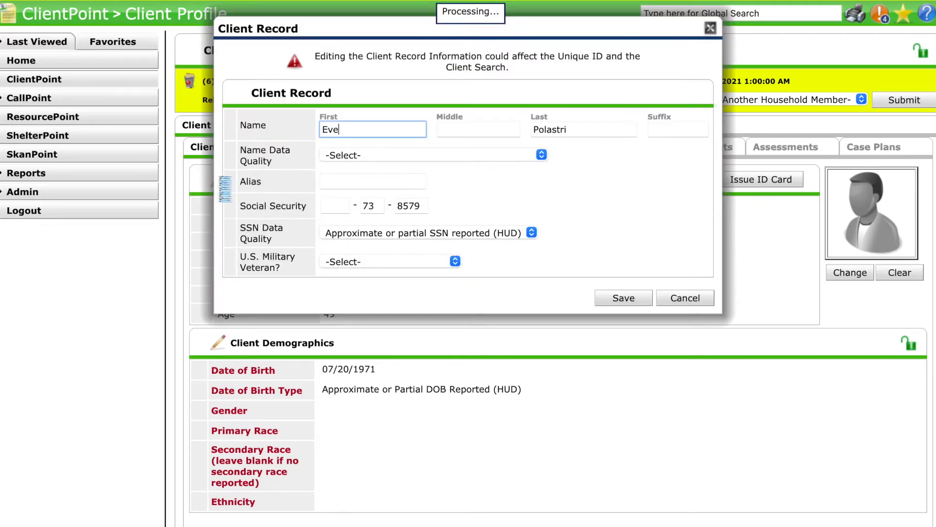
{"action": "left_click", "coordinate": [539, 154]}
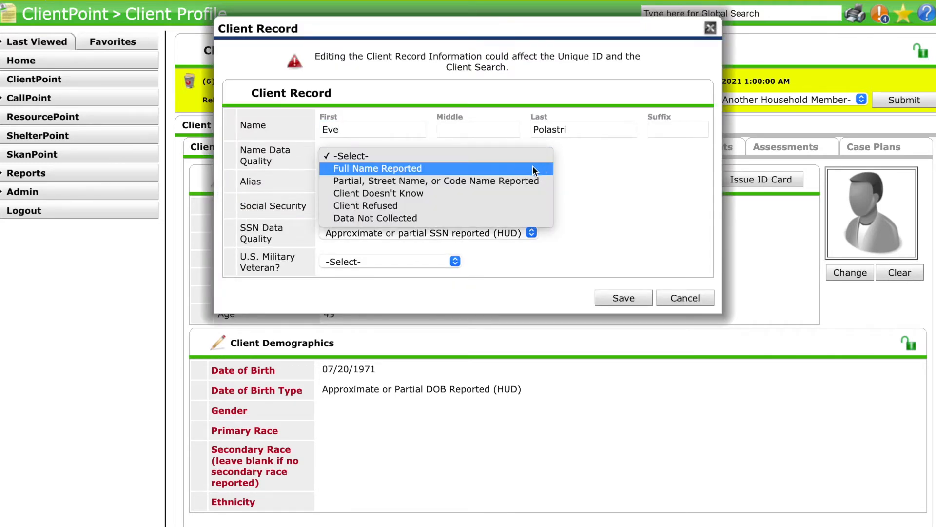
{"action": "left_click", "coordinate": [533, 168]}
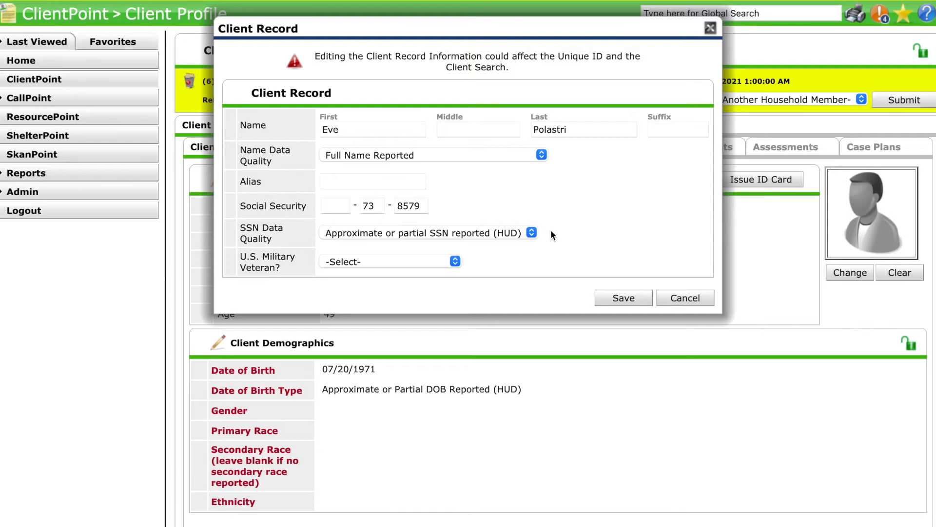
{"action": "left_click", "coordinate": [618, 304]}
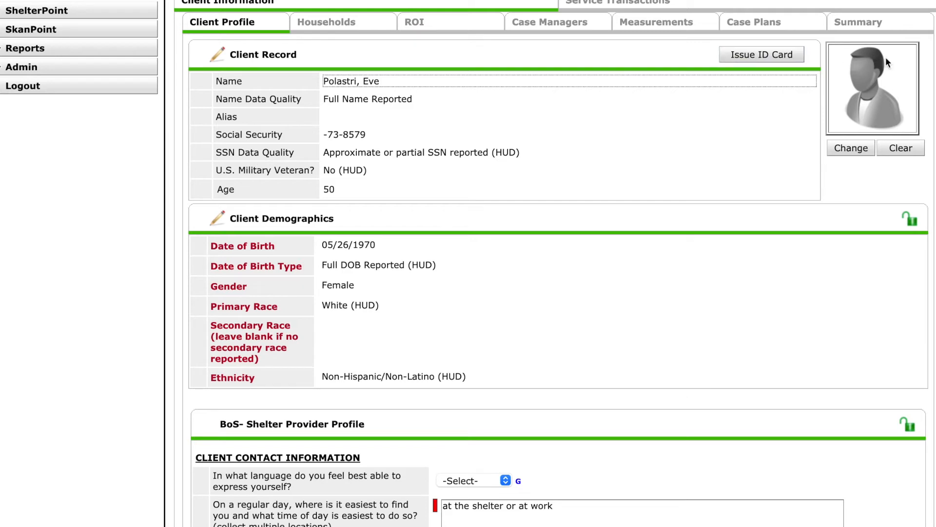
- Open the client's entry assessment for the BoS- WVCEH- ESG Rapid Rehousing (874) enrollment, keeping the project start date
{"action": "left_click", "coordinate": [888, 24]}
{"action": "left_click_drag", "start_coordinate": [312, 203], "coordinate": [203, 200]}
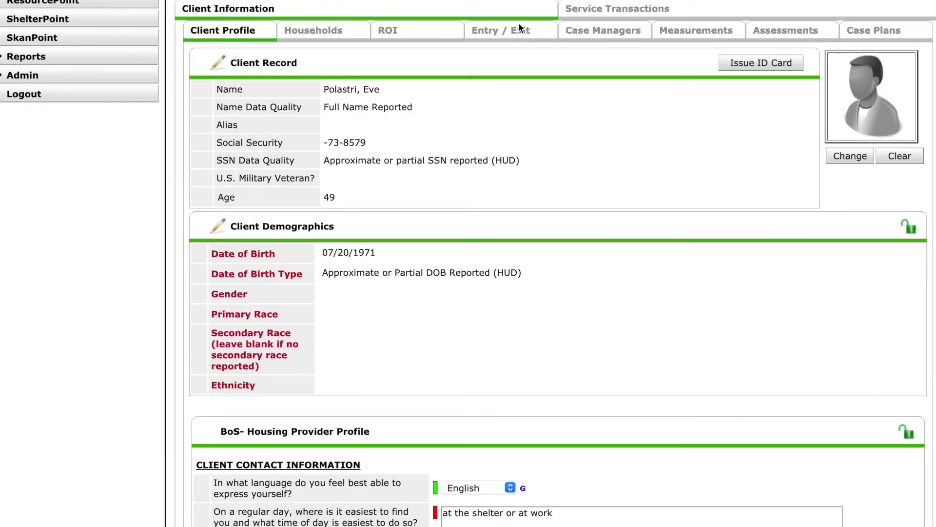
{"action": "left_click", "coordinate": [512, 30]}
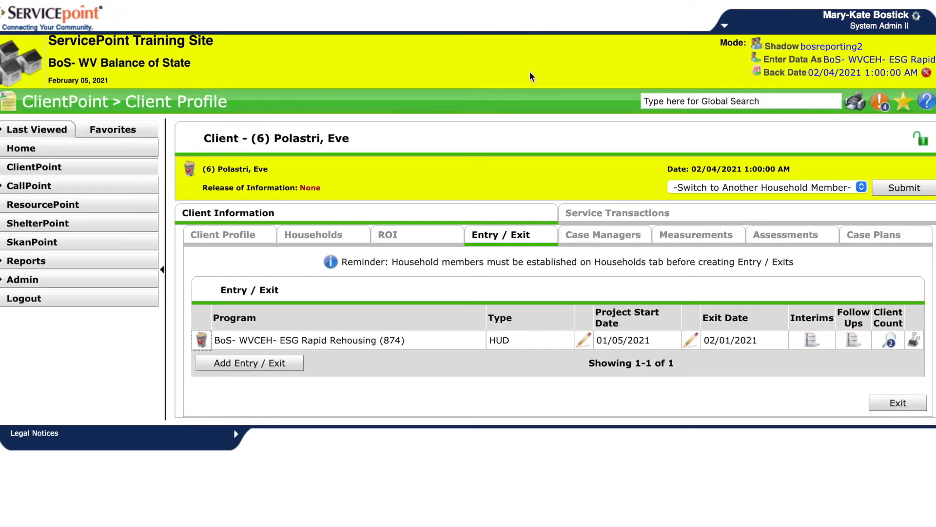
{"action": "left_click", "coordinate": [584, 341]}
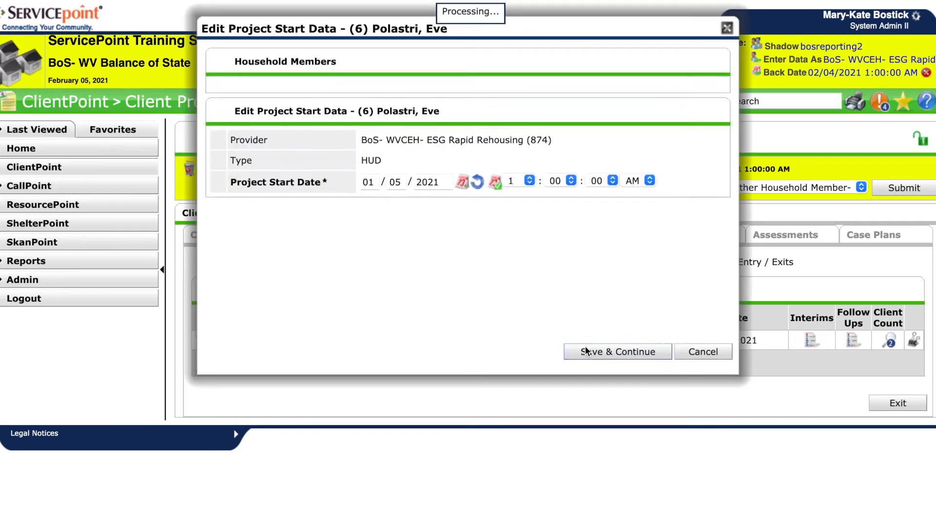
{"action": "left_click", "coordinate": [587, 352]}
{"action": "scroll", "coordinate": [583, 363], "scroll_direction": "down", "scroll_amount": 5}
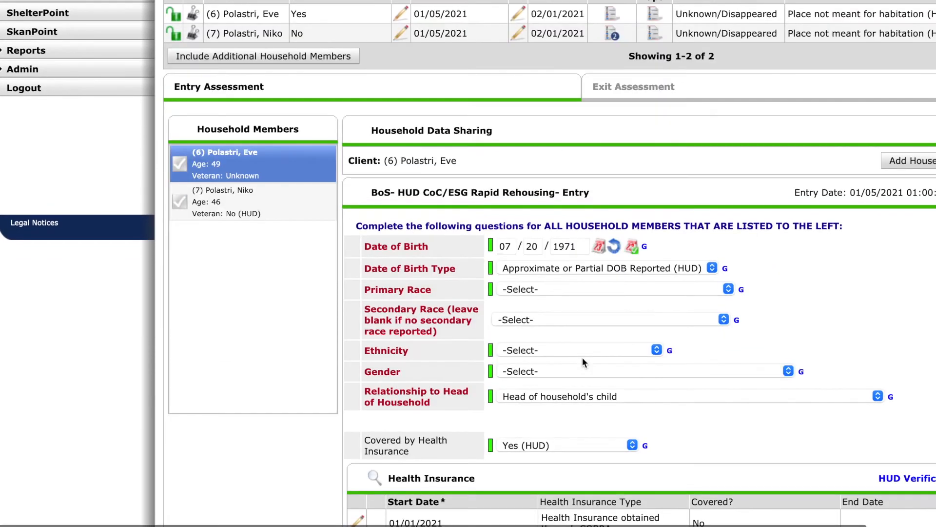
- Set Date of Birth Type to Full DOB Reported (HUD), Primary Race to Asian (HUD), Ethnicity to Non-Hispanic/Non-Latino (HUD) and Gender to Female, then save and exit
{"action": "left_click", "coordinate": [709, 268]}
{"action": "left_click", "coordinate": [709, 260]}
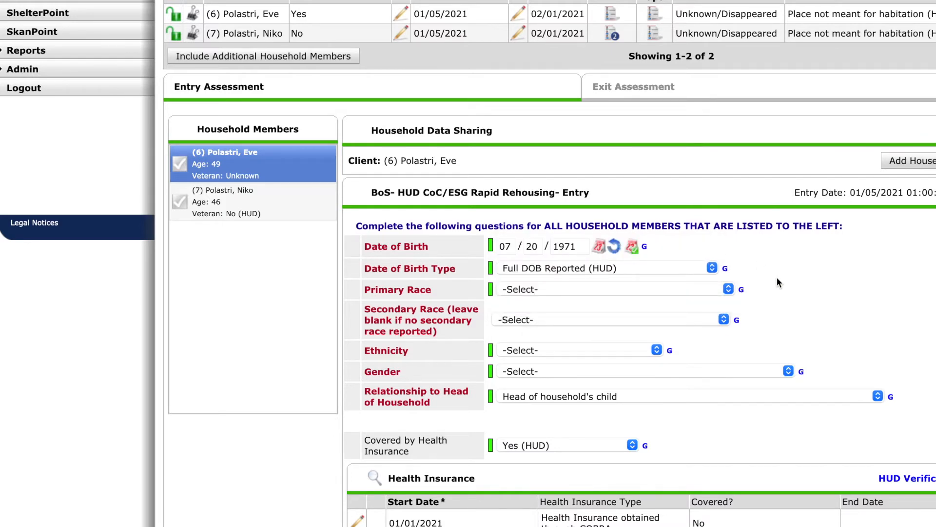
{"action": "scroll", "coordinate": [777, 278], "scroll_direction": "down", "scroll_amount": 3}
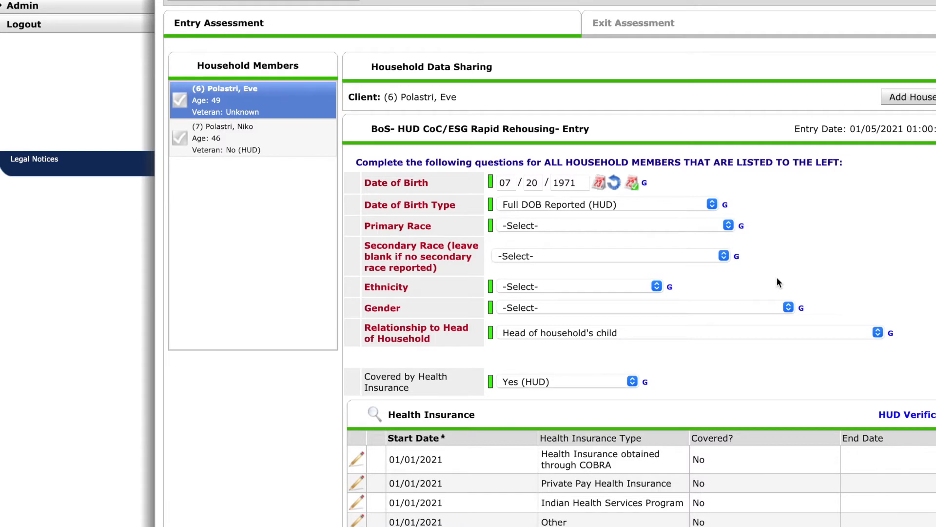
{"action": "left_click", "coordinate": [722, 223]}
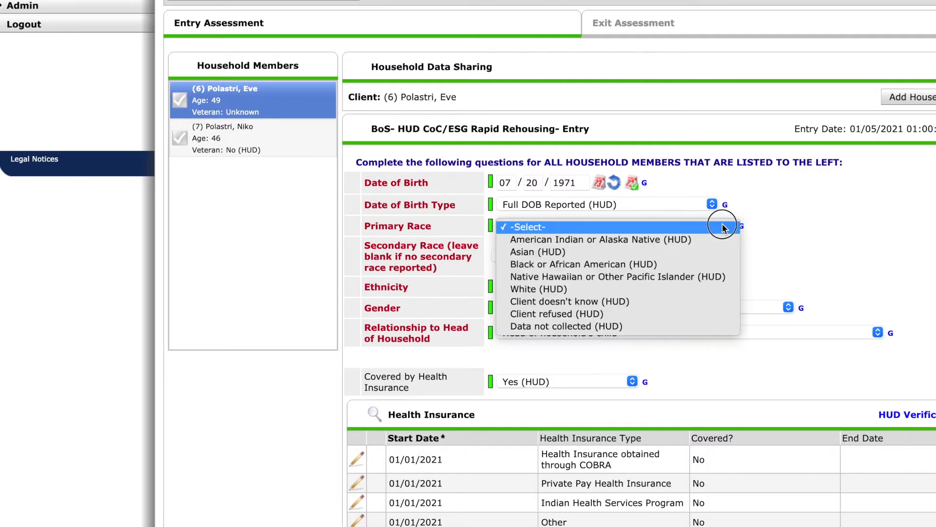
{"action": "left_click", "coordinate": [717, 253]}
{"action": "left_click", "coordinate": [633, 291]}
{"action": "left_click", "coordinate": [629, 299]}
{"action": "left_click", "coordinate": [616, 308]}
{"action": "left_click", "coordinate": [613, 321]}
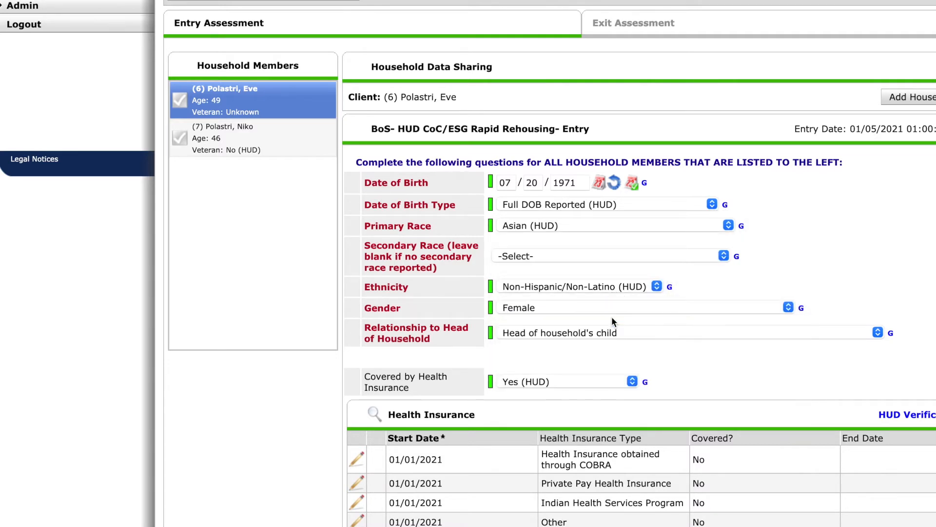
{"action": "scroll", "coordinate": [844, 227], "scroll_direction": "down", "scroll_amount": 15}
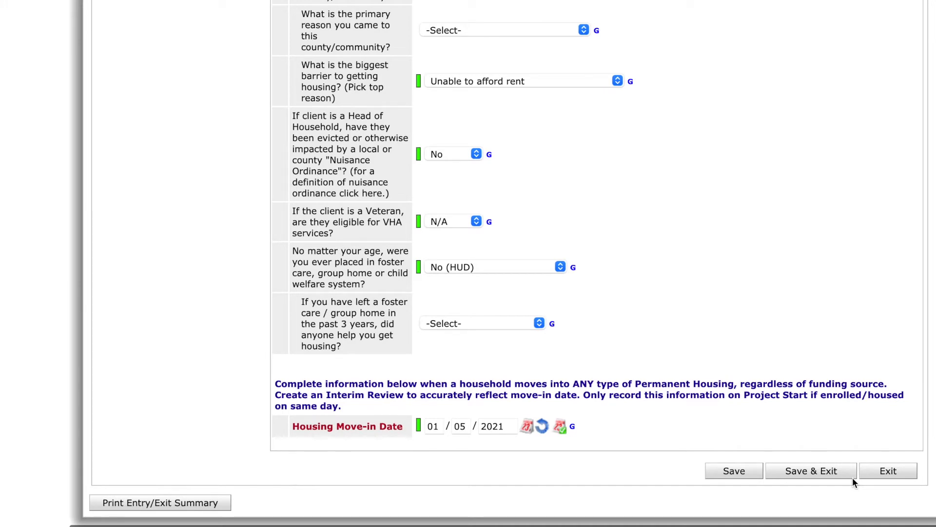
{"action": "left_click", "coordinate": [852, 475]}
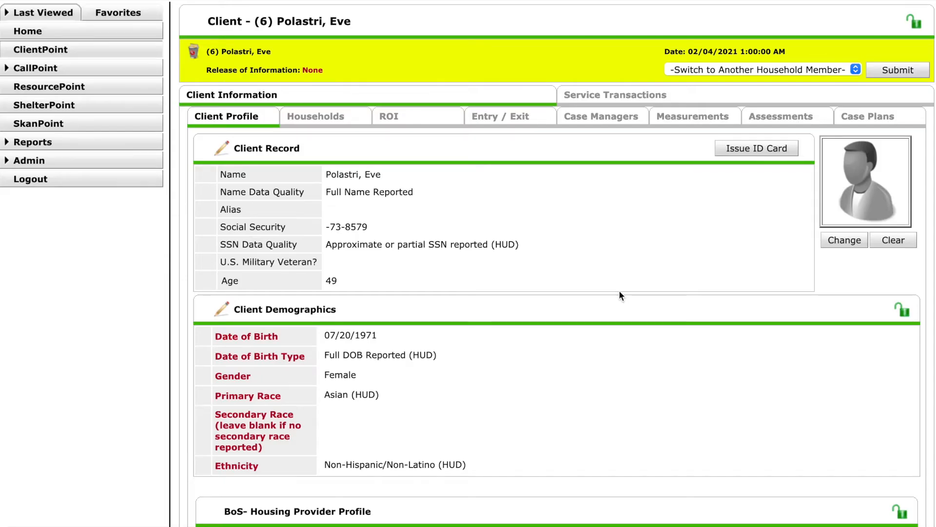
- Set U.S. Military Veteran? to No (HUD) in the client record and save it
{"action": "left_click_drag", "start_coordinate": [219, 262], "coordinate": [317, 264]}
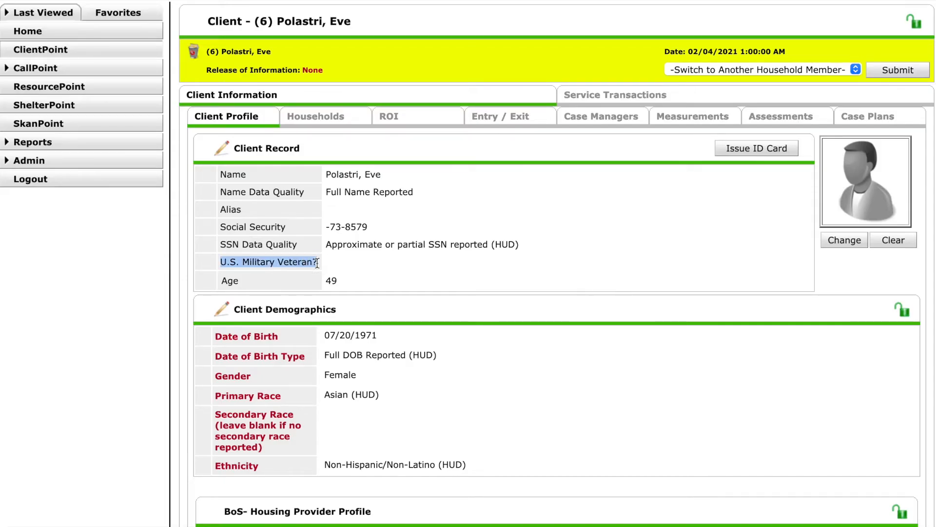
{"action": "left_click", "coordinate": [222, 154]}
{"action": "left_click", "coordinate": [373, 263]}
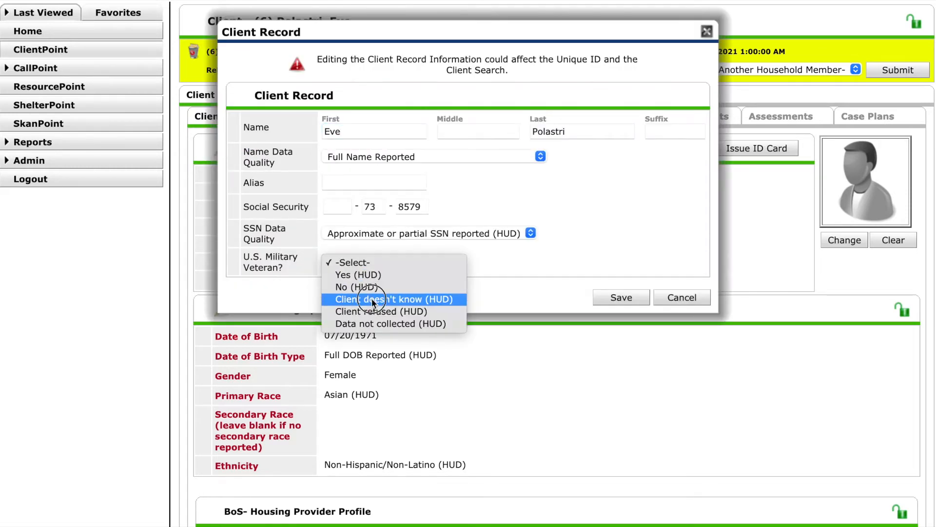
{"action": "left_click", "coordinate": [361, 287]}
{"action": "left_click", "coordinate": [620, 298]}
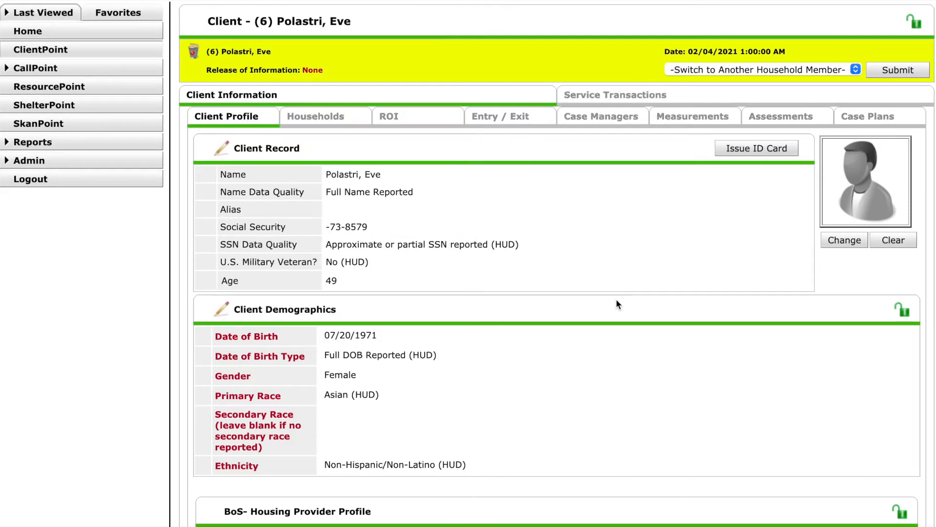
- Open the entry assessment of the client's BoS- WVCEH- ESG Rapid Rehousing (874) enrollment, keeping its project start date
{"action": "left_click", "coordinate": [539, 124]}
{"action": "left_click_drag", "start_coordinate": [648, 340], "coordinate": [596, 340]}
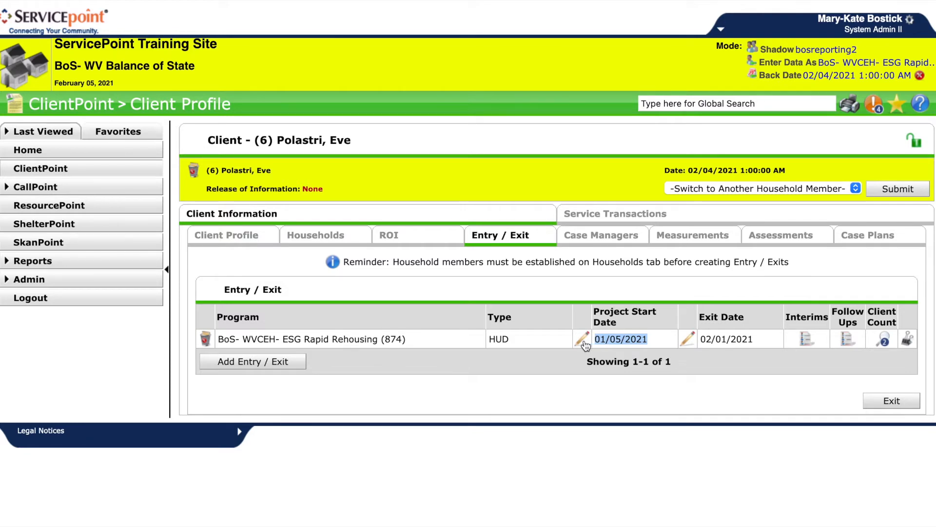
{"action": "left_click", "coordinate": [582, 341]}
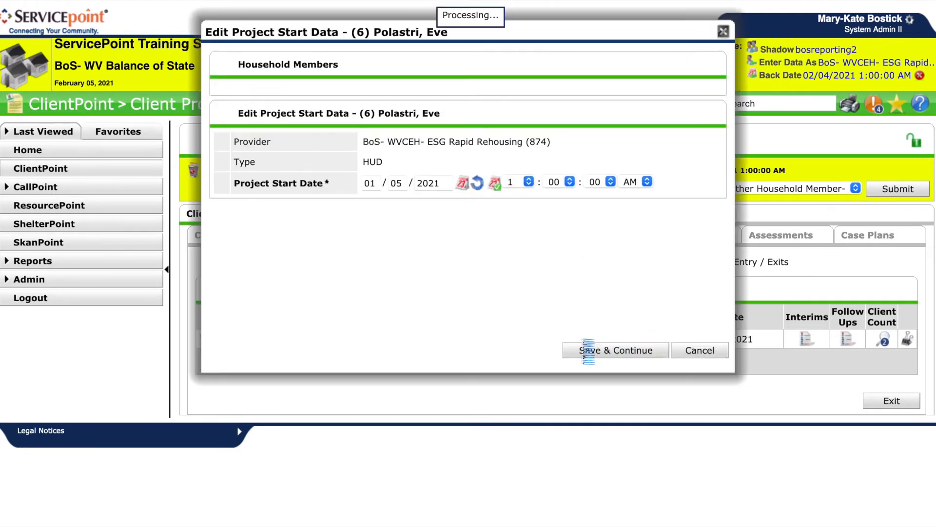
{"action": "left_click", "coordinate": [588, 355]}
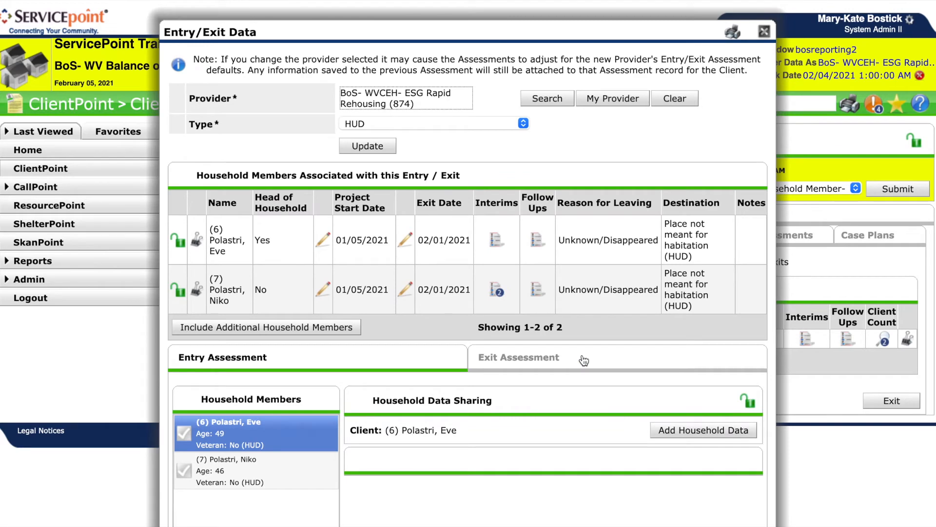
{"action": "scroll", "coordinate": [585, 361], "scroll_direction": "down", "scroll_amount": 3}
{"action": "scroll", "coordinate": [584, 361], "scroll_direction": "up", "scroll_amount": 1}
{"action": "scroll", "coordinate": [582, 359], "scroll_direction": "down", "scroll_amount": 2}
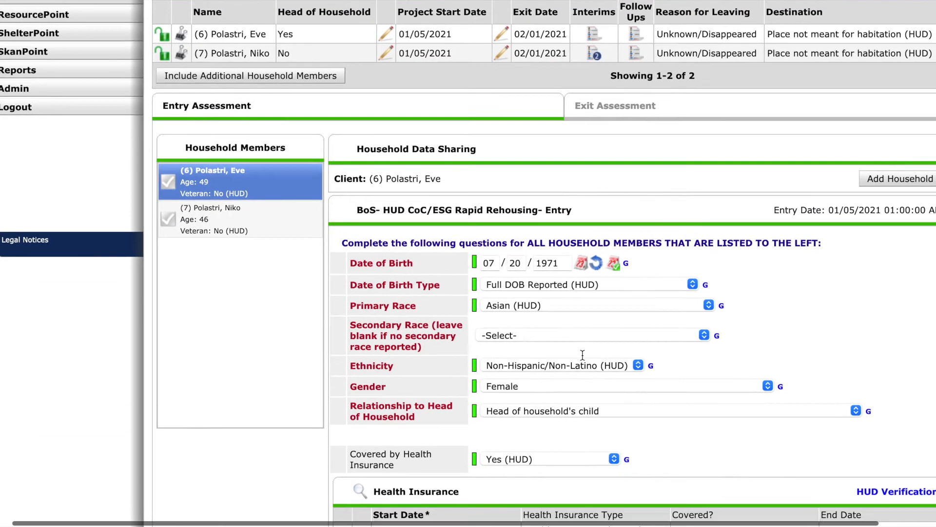
- Check the second household member's relationship, then set the first member's Relationship to Head of Household to Self (head of household)
{"action": "left_click_drag", "start_coordinate": [424, 418], "coordinate": [348, 405]}
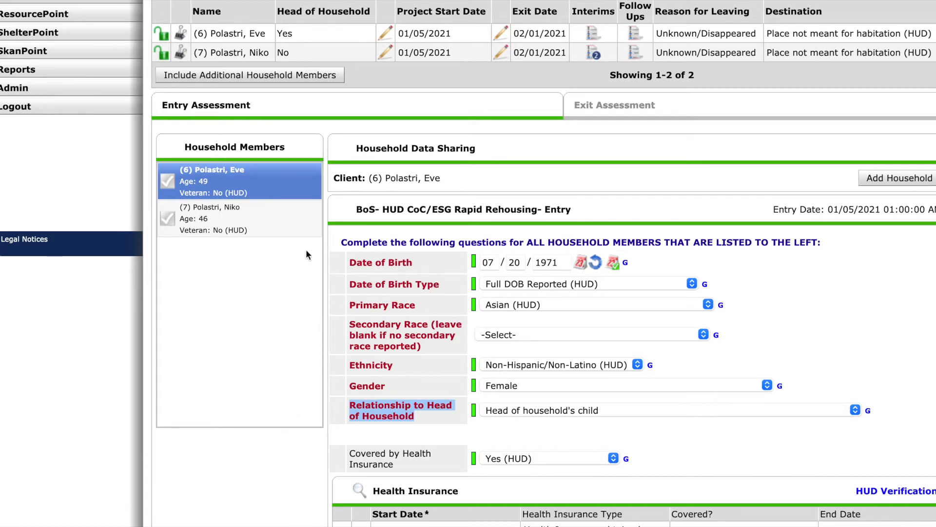
{"action": "left_click", "coordinate": [295, 231]}
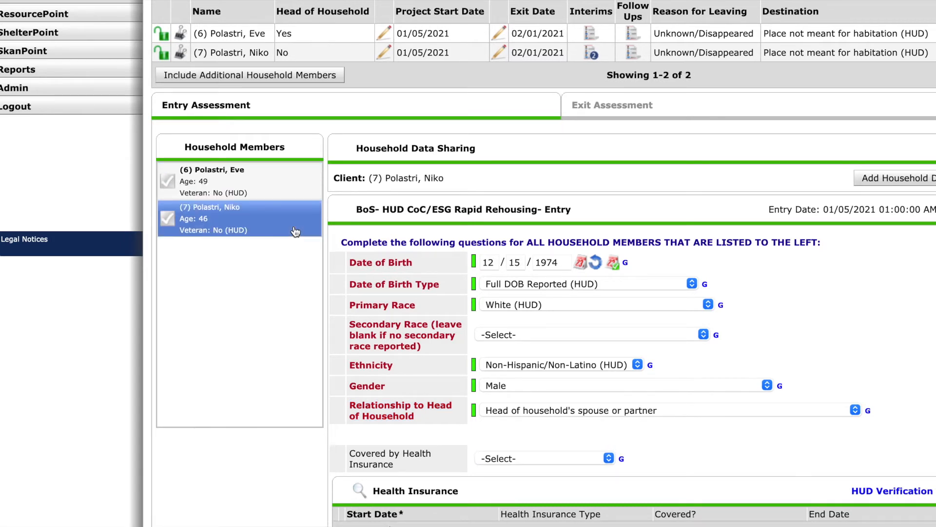
{"action": "left_click", "coordinate": [302, 195]}
{"action": "left_click", "coordinate": [645, 141]}
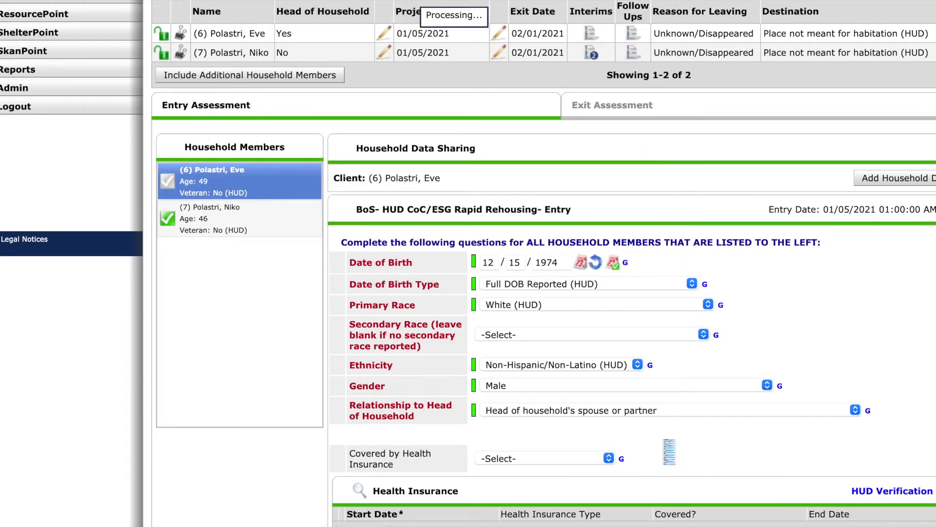
{"action": "left_click", "coordinate": [614, 412]}
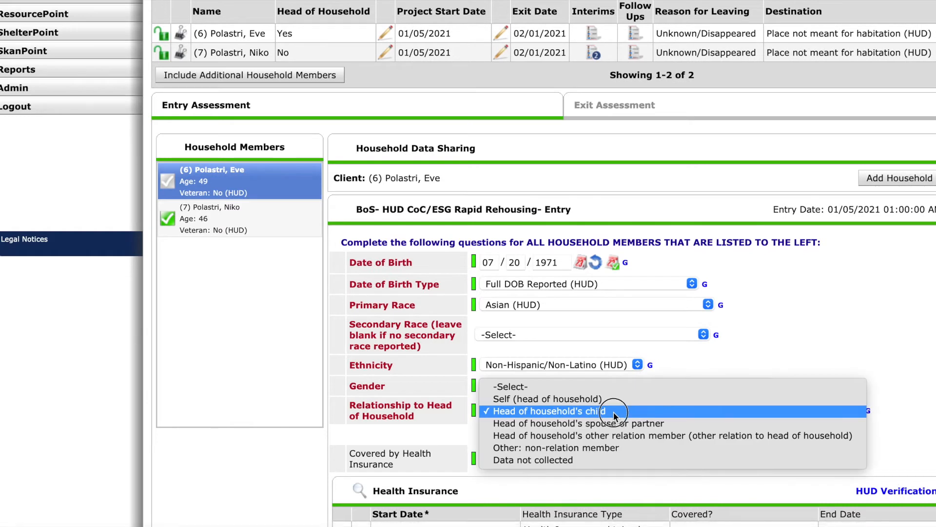
{"action": "left_click", "coordinate": [646, 399]}
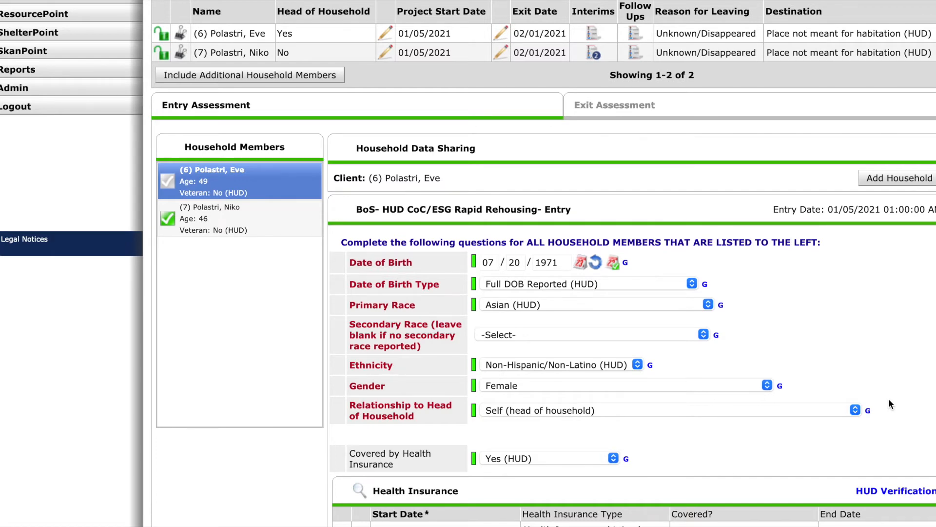
- Set the Client Location in the entry assessment to WV-508 (BoS)
{"action": "scroll", "coordinate": [889, 399], "scroll_direction": "down", "scroll_amount": 6}
{"action": "scroll", "coordinate": [888, 398], "scroll_direction": "right", "scroll_amount": 1}
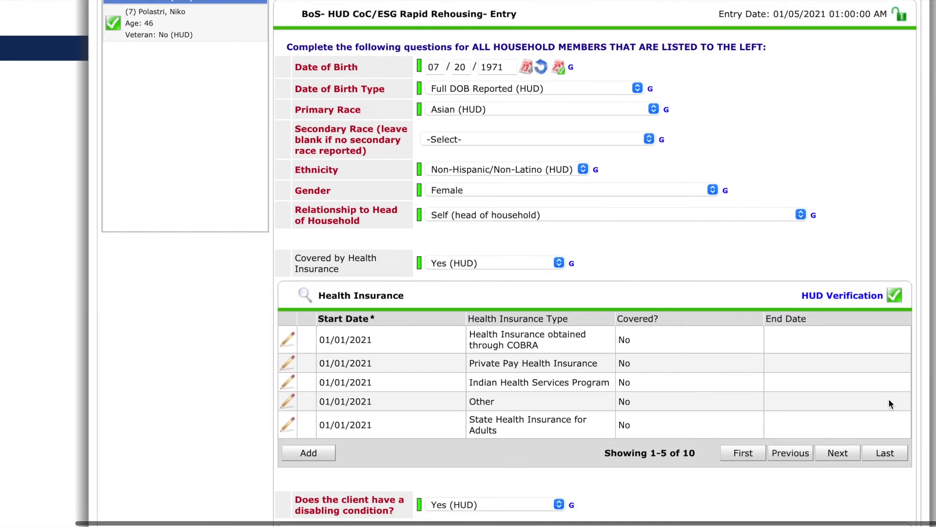
{"action": "scroll", "coordinate": [889, 402], "scroll_direction": "down", "scroll_amount": 12}
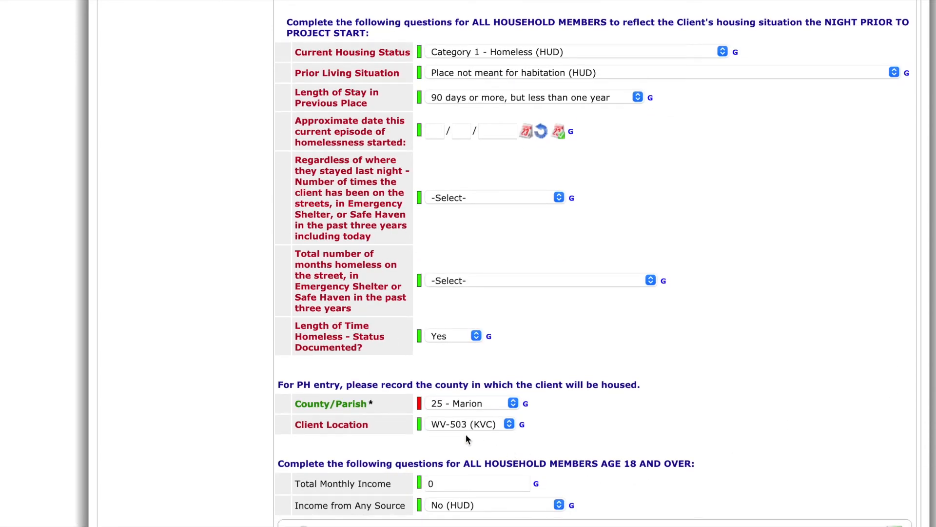
{"action": "left_click", "coordinate": [510, 425]}
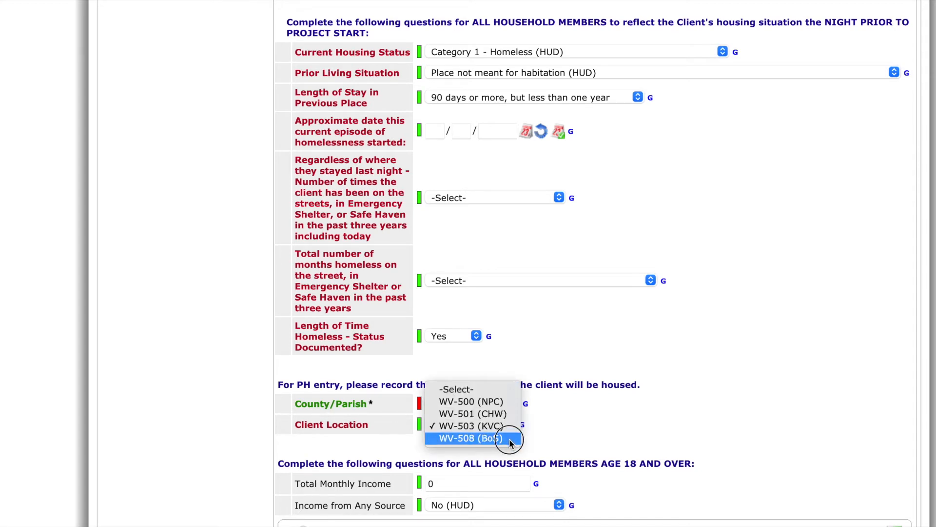
{"action": "left_click", "coordinate": [511, 439]}
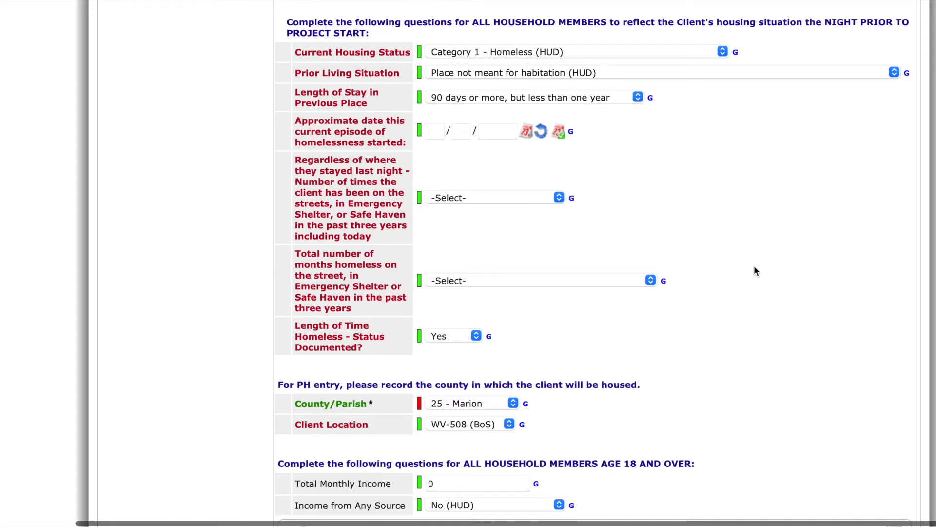
- Check all of the client's disability records and correct the disabling condition answer to agree with them
{"action": "scroll", "coordinate": [754, 267], "scroll_direction": "up", "scroll_amount": 3}
{"action": "scroll", "coordinate": [755, 267], "scroll_direction": "up", "scroll_amount": 1}
{"action": "scroll", "coordinate": [755, 267], "scroll_direction": "up", "scroll_amount": 8}
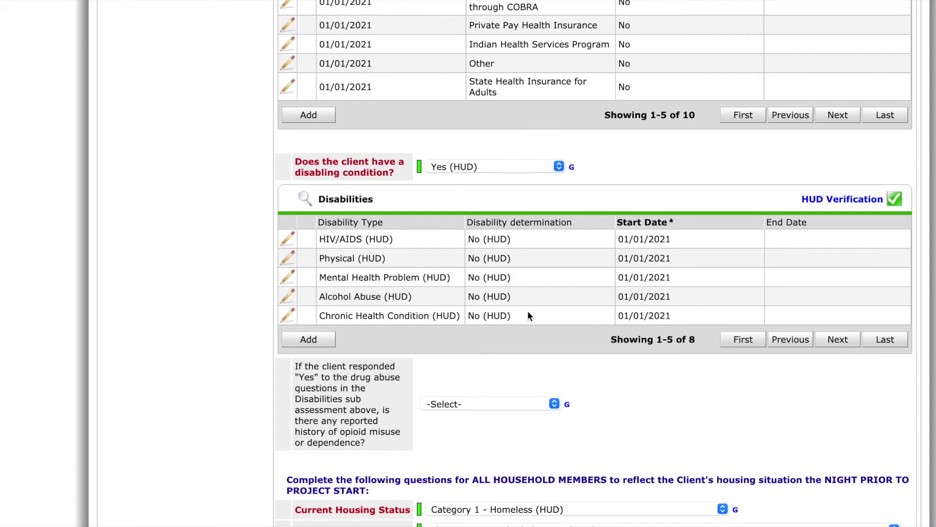
{"action": "left_click", "coordinate": [835, 338]}
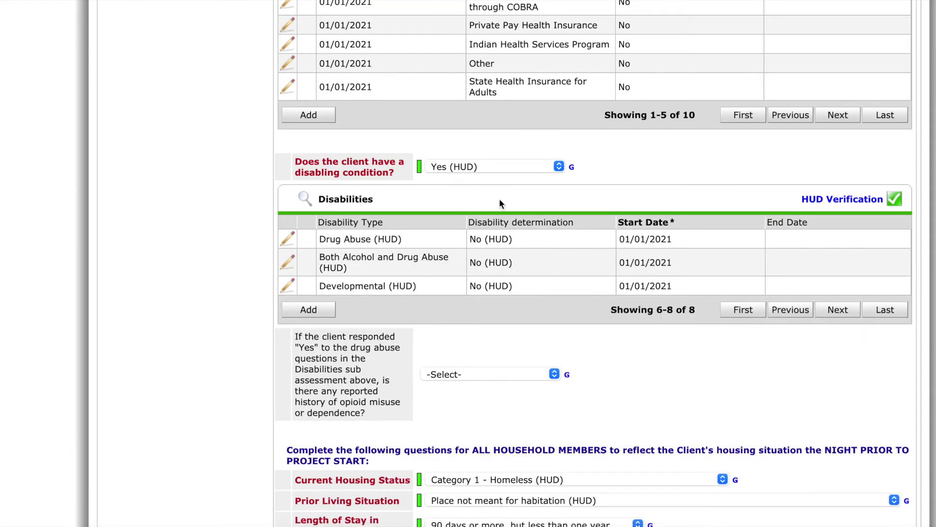
{"action": "left_click", "coordinate": [810, 319]}
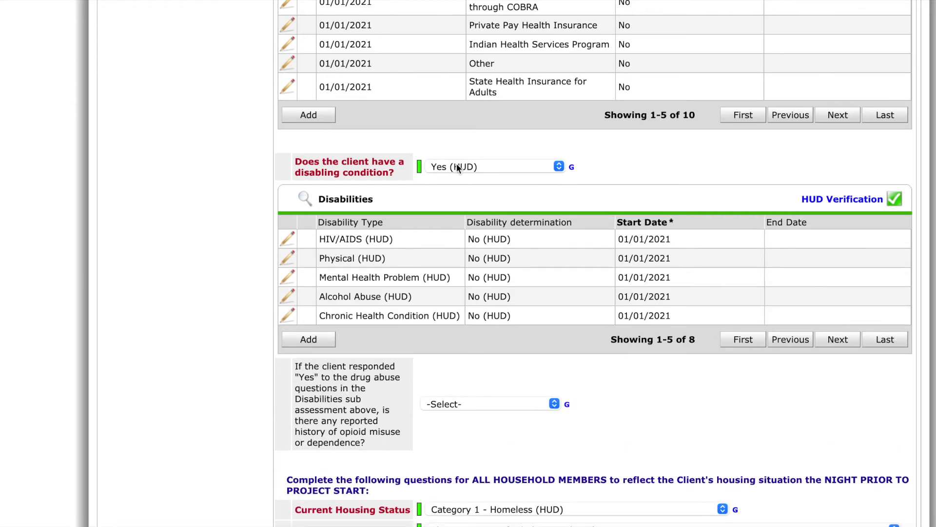
{"action": "left_click", "coordinate": [532, 173]}
{"action": "left_click", "coordinate": [530, 178]}
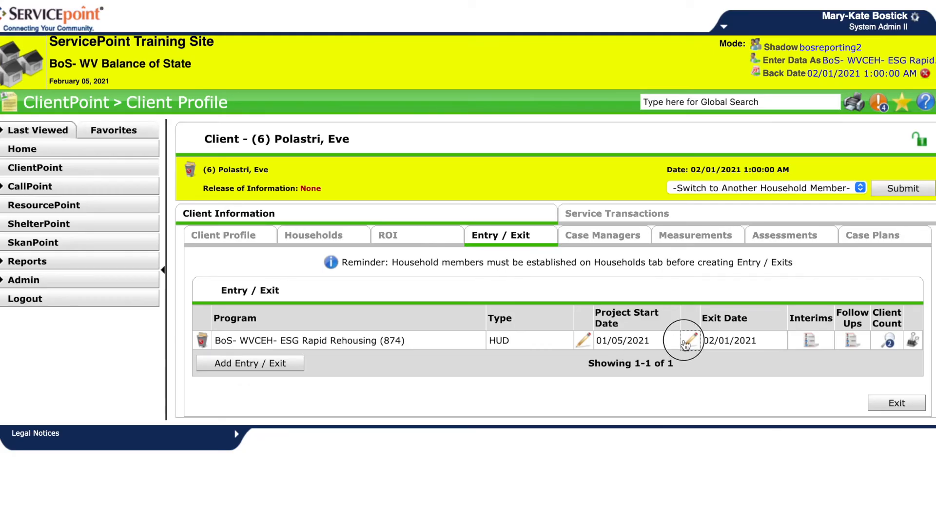
- Set the exit Destination to Staying or living with friends, temporary tenure (HUD) and Reason for Leaving to Left for housing opp. before completing program, then save
{"action": "left_click", "coordinate": [685, 343]}
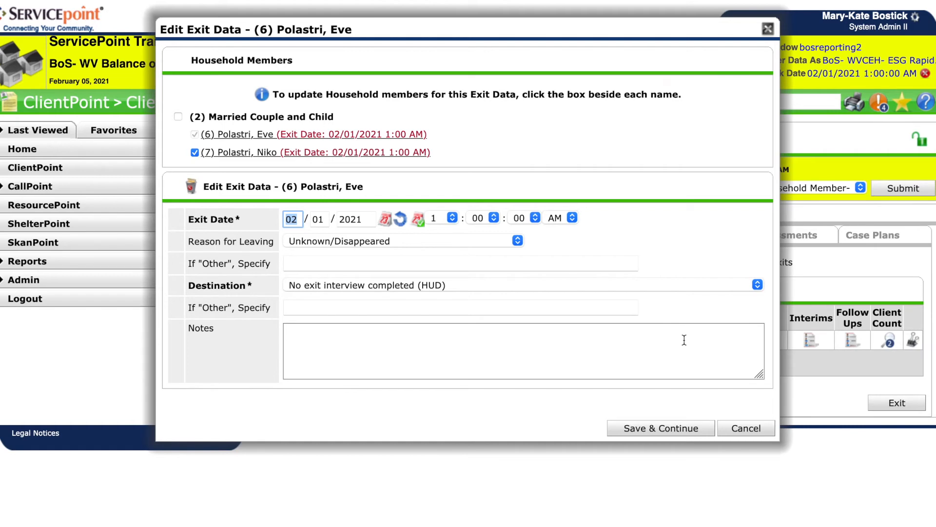
{"action": "left_click", "coordinate": [633, 289]}
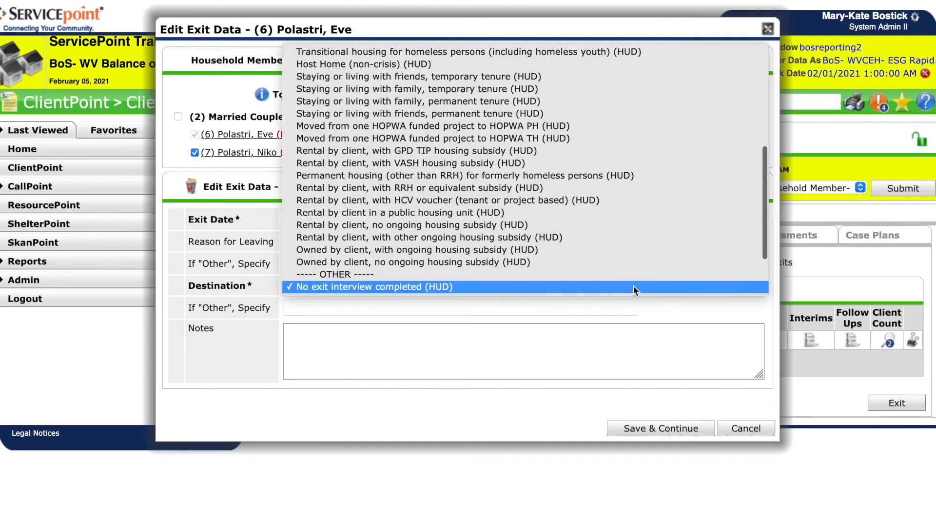
{"action": "scroll", "coordinate": [634, 286], "scroll_direction": "down", "scroll_amount": 3}
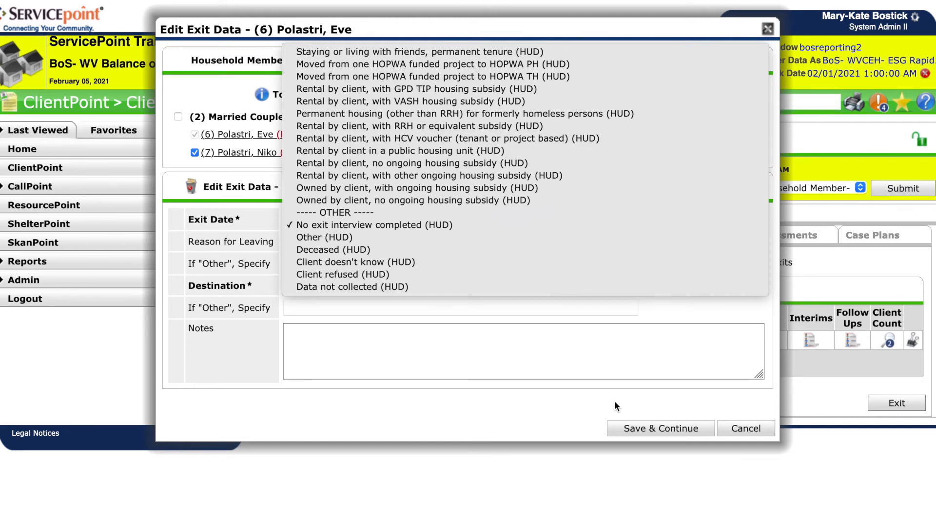
{"action": "left_click", "coordinate": [667, 428]}
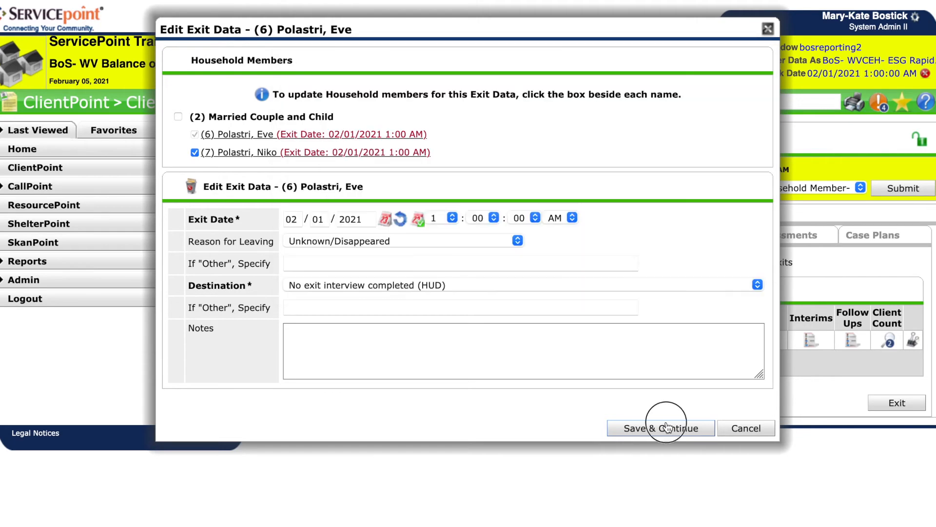
{"action": "left_click", "coordinate": [611, 282]}
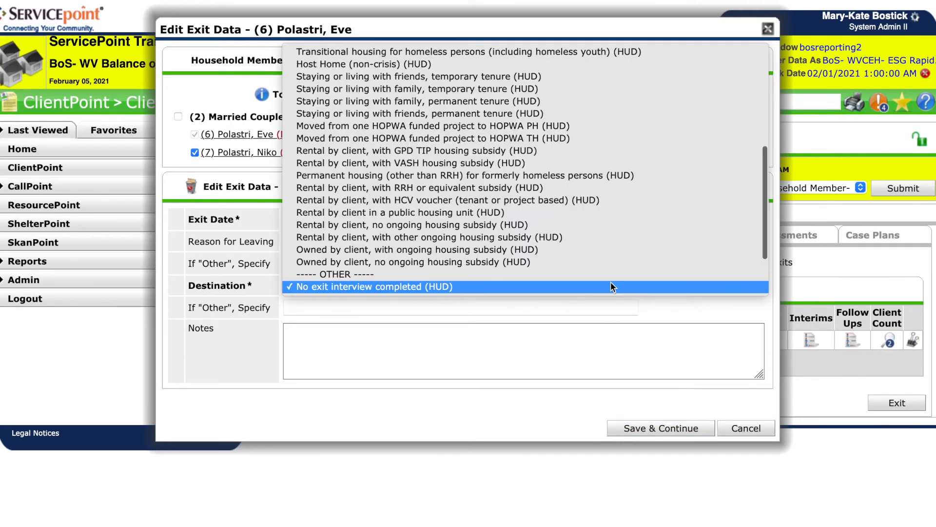
{"action": "left_click", "coordinate": [580, 78]}
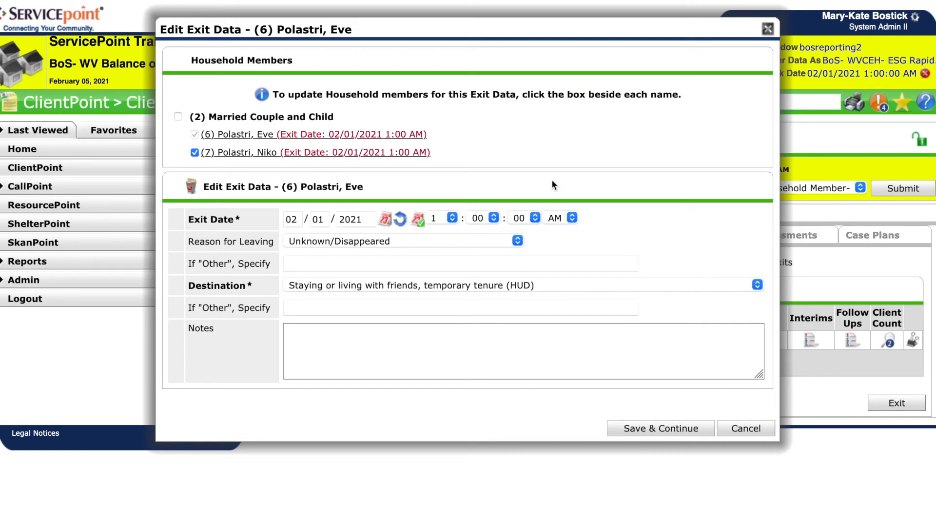
{"action": "left_click", "coordinate": [513, 240]}
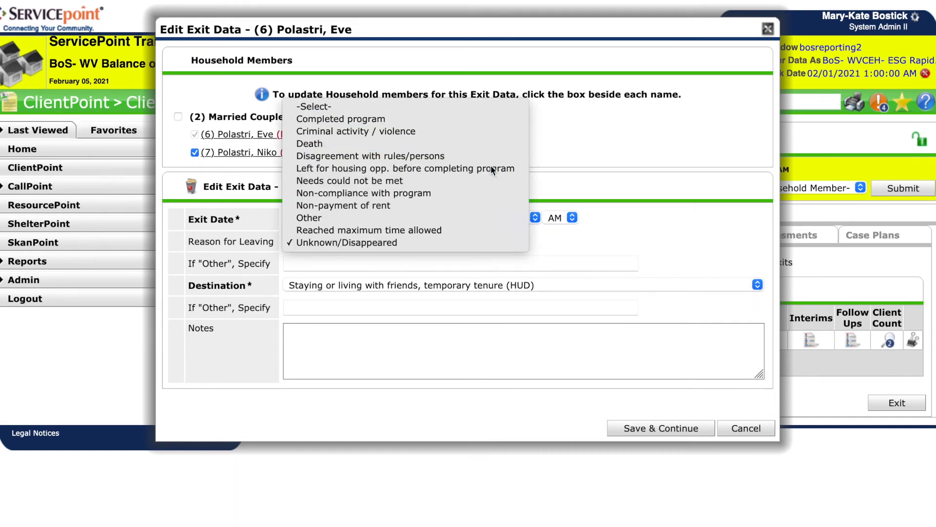
{"action": "key", "text": "Escape"}
{"action": "key", "text": "l"}
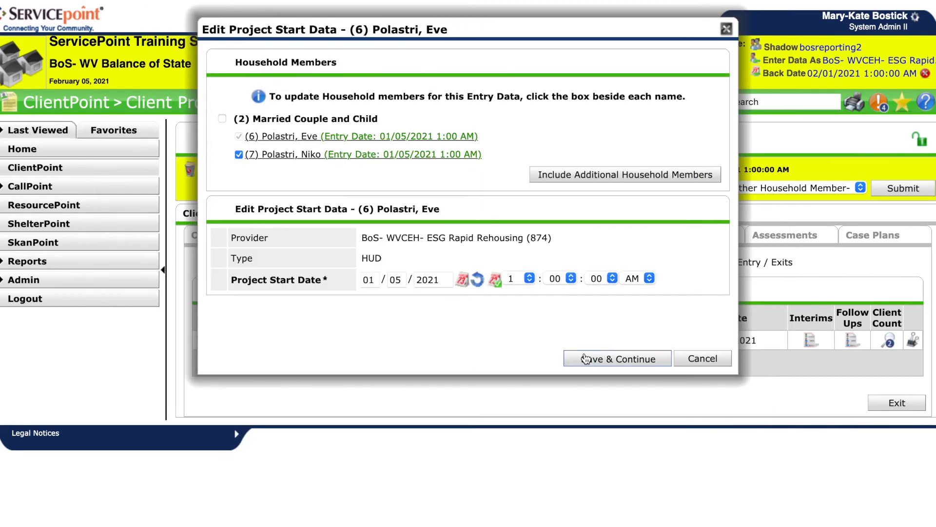
- Reopen the entry assessment and examine every Monthly Income record against the Total Monthly Income and Income from Any Source answers
{"action": "key", "text": "Return"}
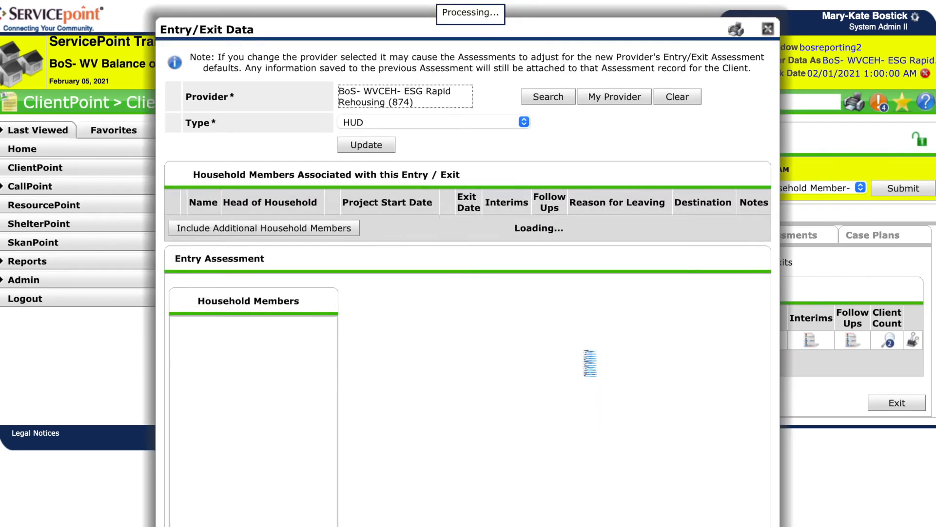
{"action": "scroll", "coordinate": [592, 390], "scroll_direction": "down", "scroll_amount": 4}
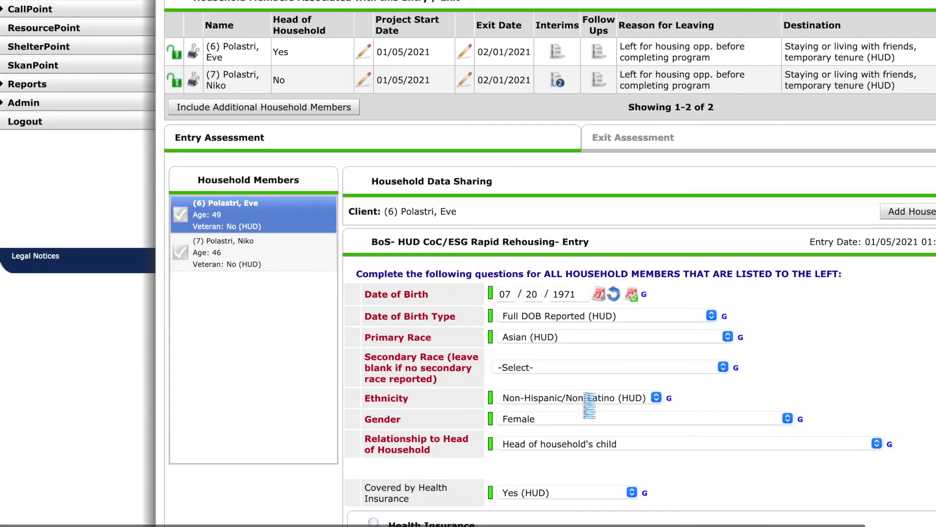
{"action": "scroll", "coordinate": [583, 396], "scroll_direction": "down", "scroll_amount": 15}
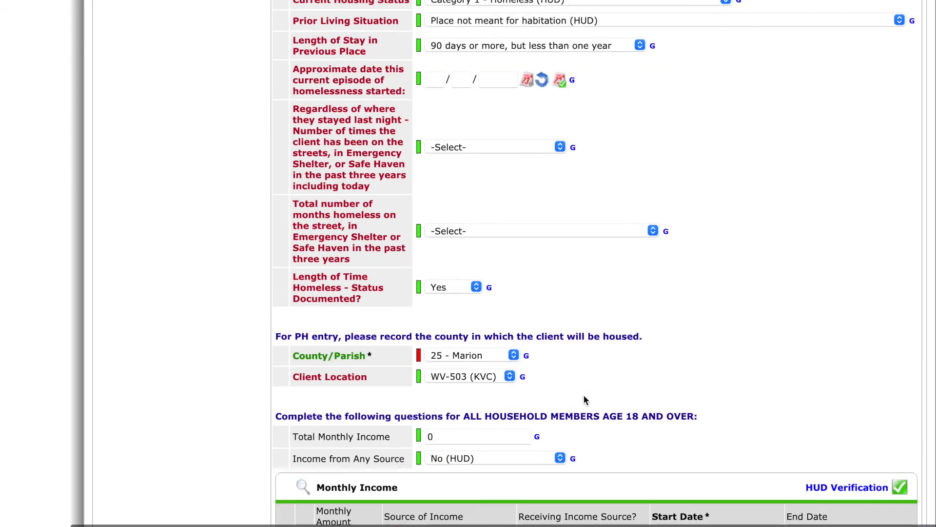
{"action": "scroll", "coordinate": [585, 399], "scroll_direction": "down", "scroll_amount": 4}
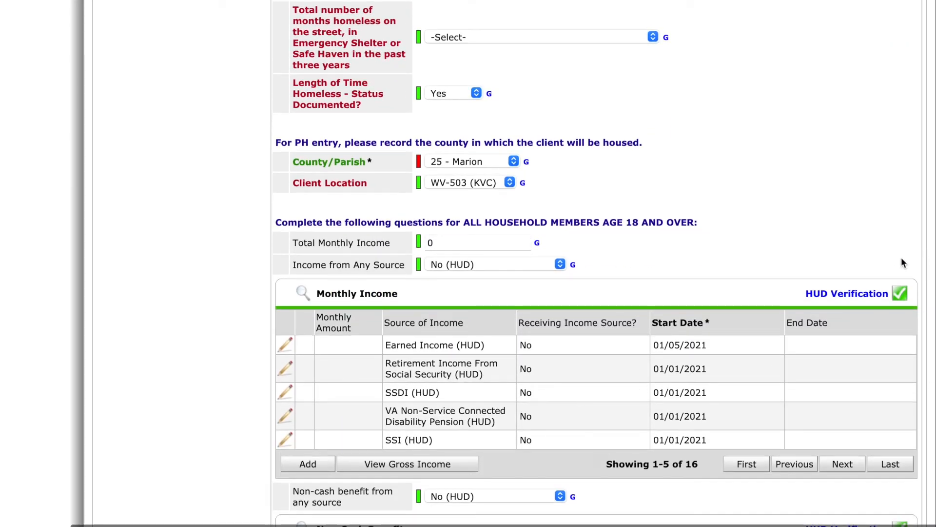
{"action": "left_click", "coordinate": [850, 466]}
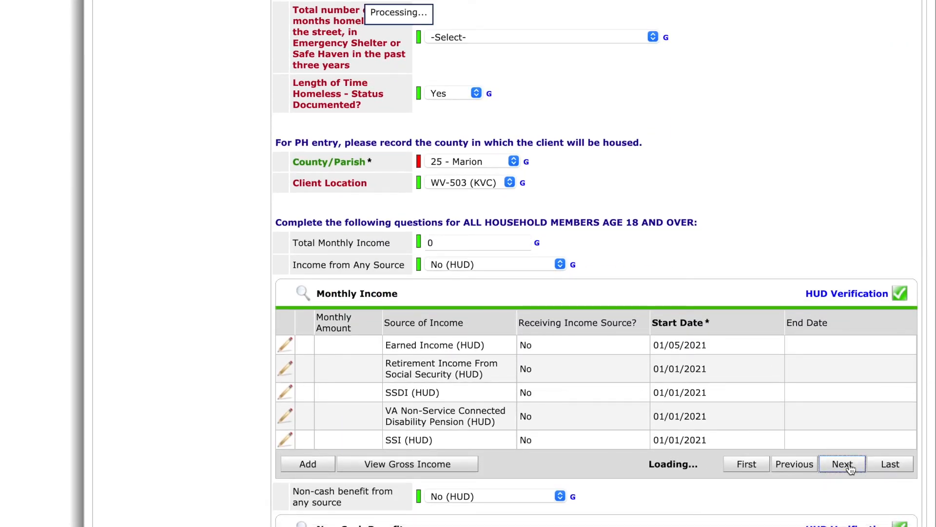
{"action": "left_click", "coordinate": [849, 465]}
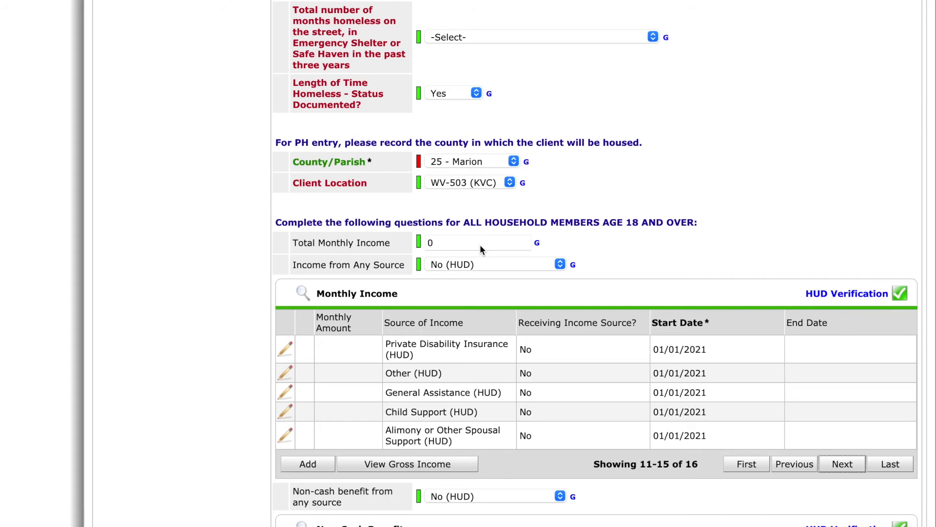
{"action": "left_click", "coordinate": [842, 464]}
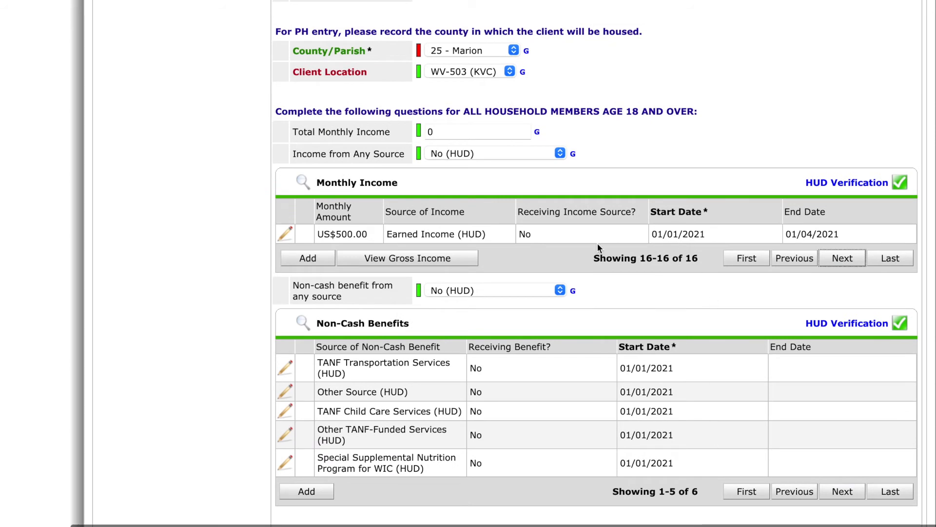
- Edit the US$500.00 Earned Income (HUD) record so that Receiving Income Source is Yes, and save it
{"action": "left_click_drag", "start_coordinate": [558, 233], "coordinate": [510, 236]}
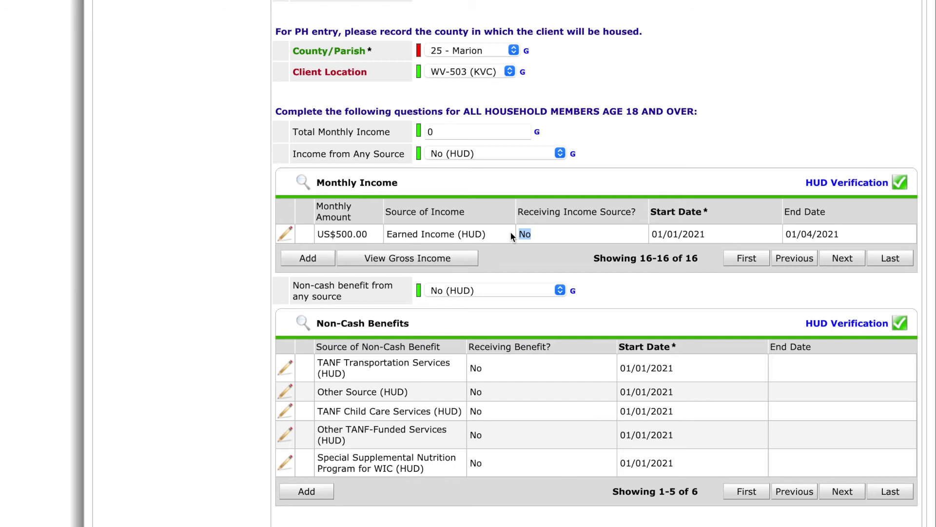
{"action": "left_click", "coordinate": [560, 254]}
{"action": "left_click", "coordinate": [286, 234]}
{"action": "left_click", "coordinate": [427, 262]}
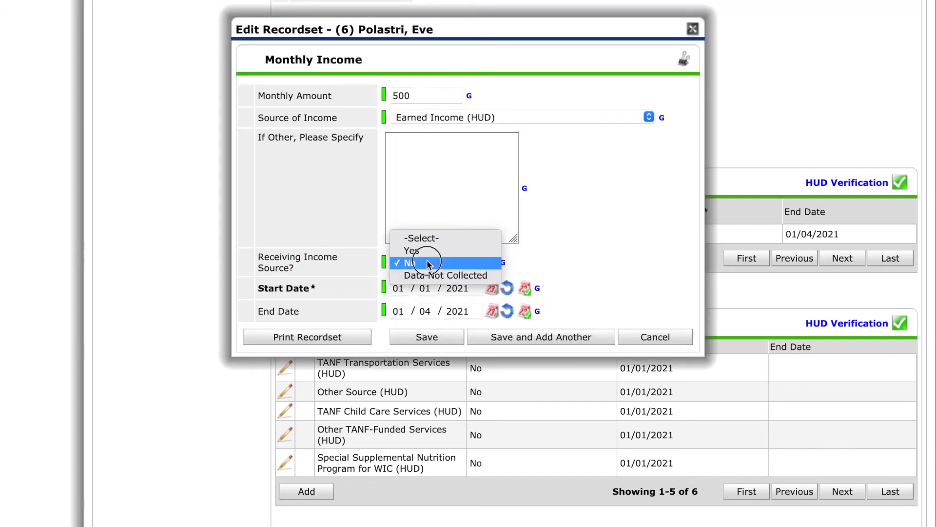
{"action": "left_click", "coordinate": [428, 253]}
{"action": "left_click", "coordinate": [436, 339]}
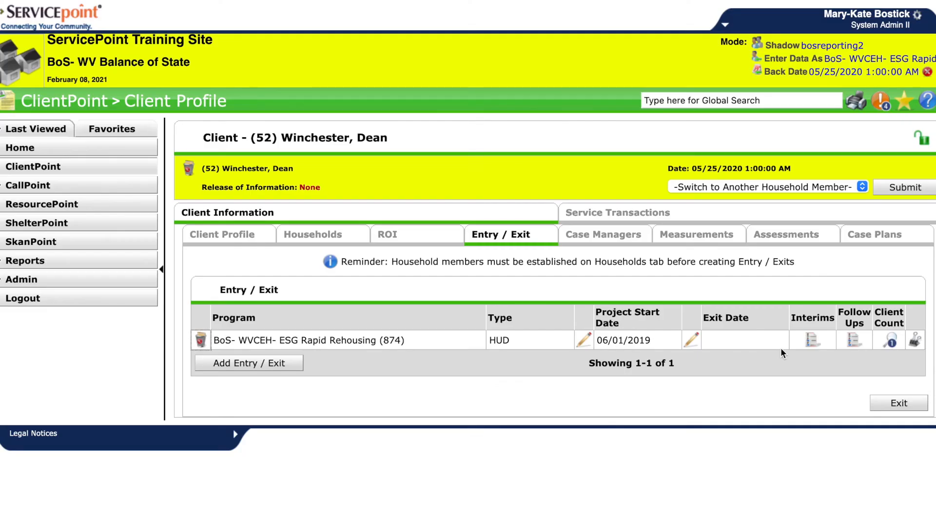
- Start a new interim review for the ESG Rapid Rehousing entry with Annual Assessment as the Interim Review Type
{"action": "left_click", "coordinate": [813, 340]}
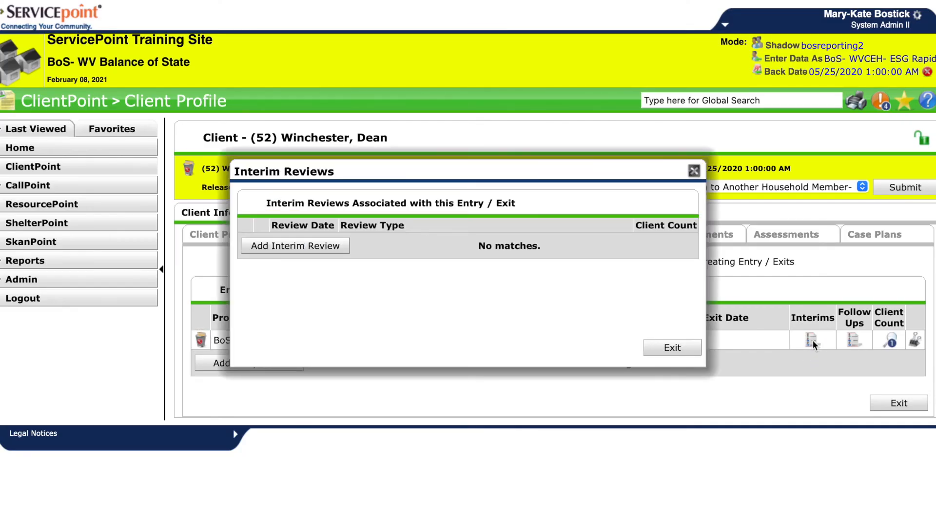
{"action": "left_click", "coordinate": [295, 246]}
{"action": "left_click", "coordinate": [414, 136]}
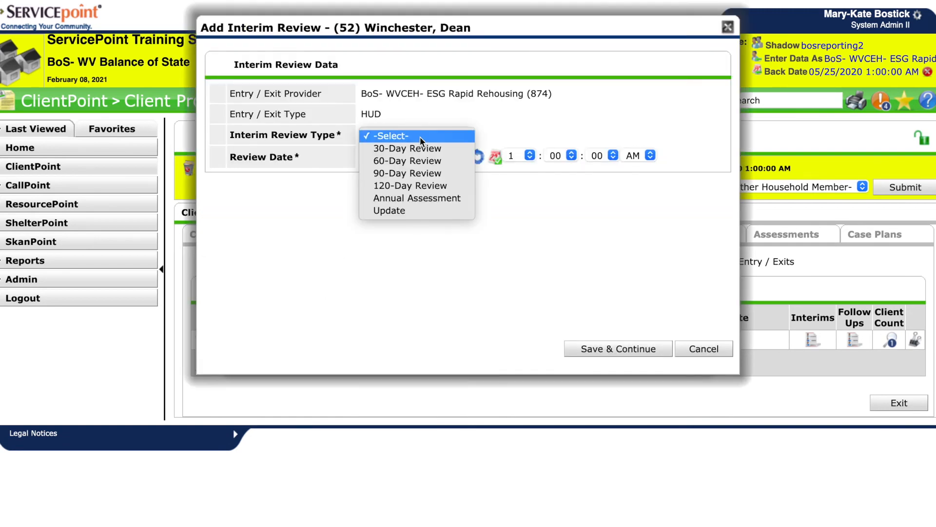
{"action": "left_click", "coordinate": [417, 198]}
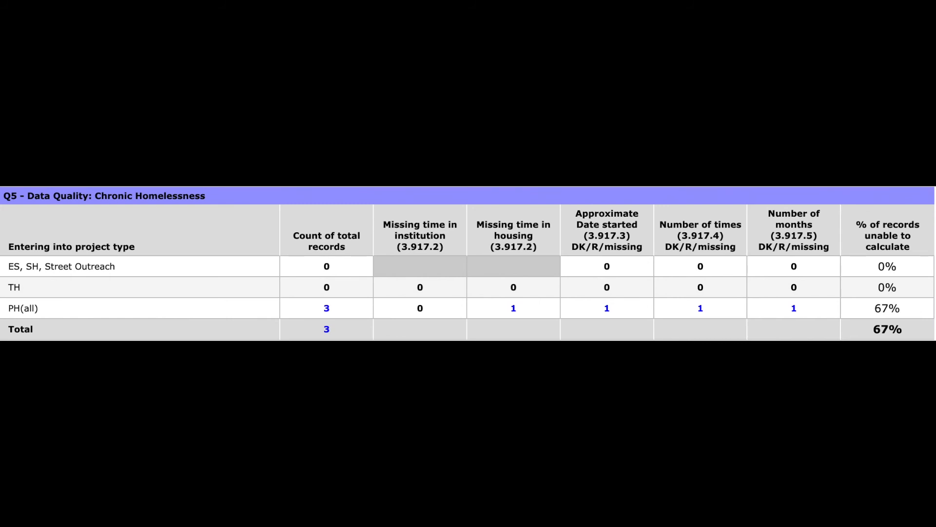
- Review the entry assessment's prior-night housing questions and set the approximate start date of the current homelessness episode to 09/15/2020
{"action": "left_click_drag", "start_coordinate": [291, 155], "coordinate": [391, 421]}
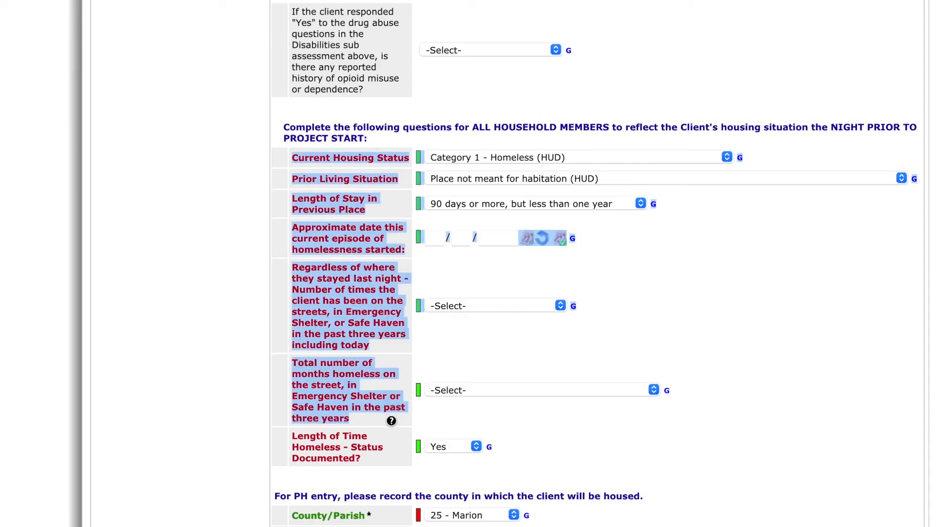
{"action": "left_click", "coordinate": [713, 213]}
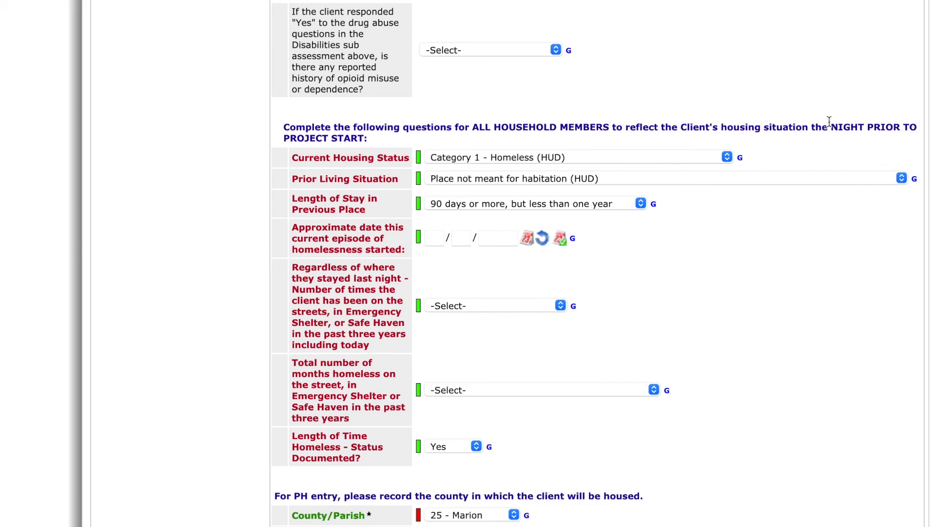
{"action": "left_click_drag", "start_coordinate": [830, 126], "coordinate": [845, 139]}
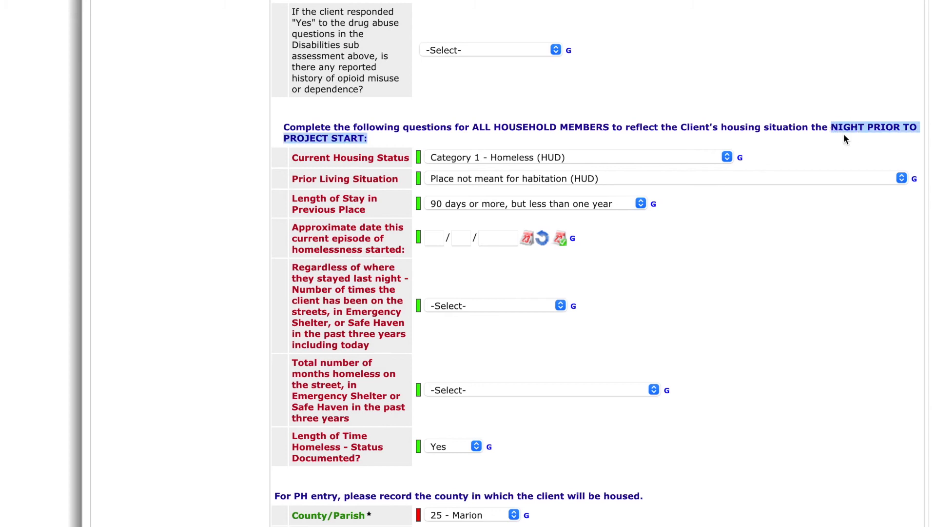
{"action": "left_click", "coordinate": [844, 136]}
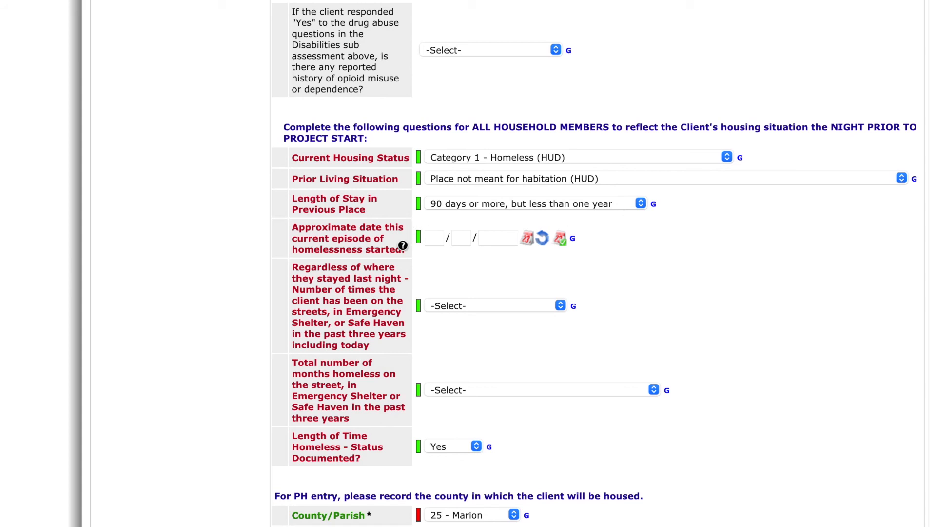
{"action": "left_click", "coordinate": [439, 238]}
{"action": "type", "text": "09 / 15 / 2020"}
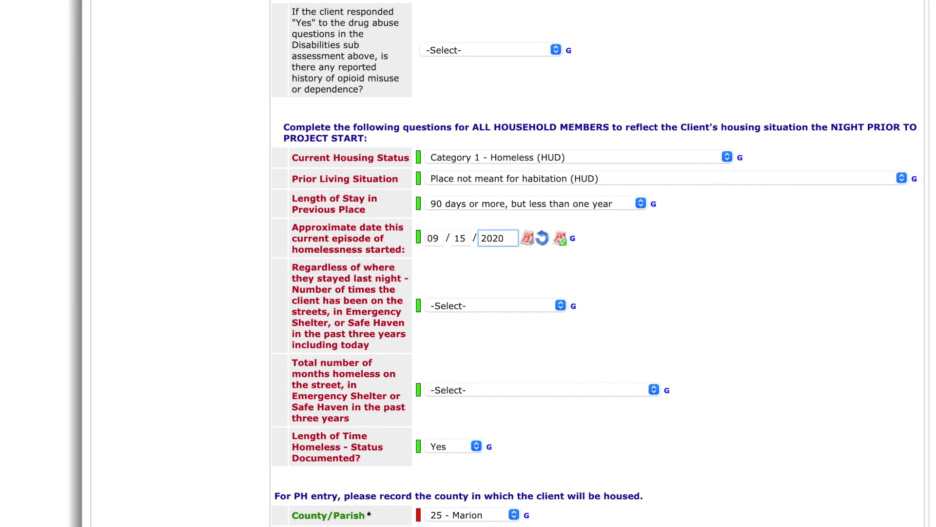
{"action": "key", "text": "Tab"}
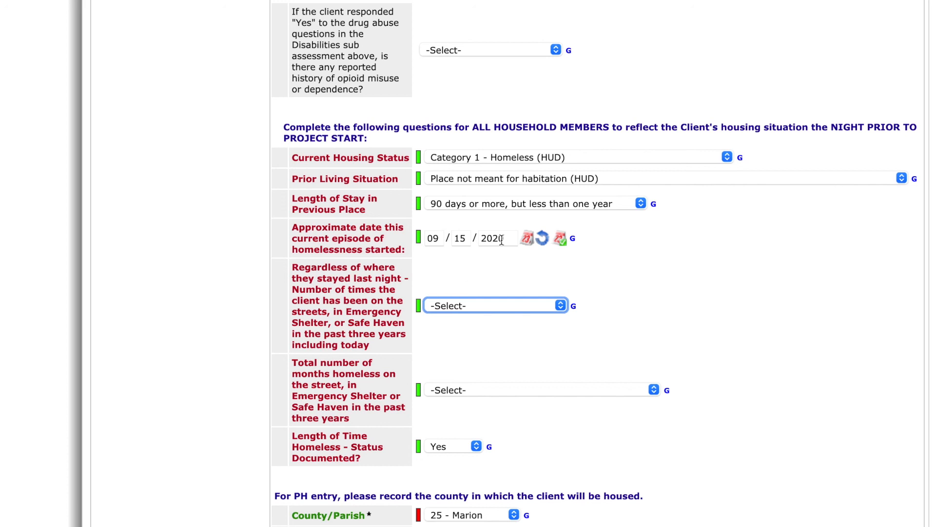
- Set the number of times homeless in the past three years to Two times (HUD) and the total months homeless to 10
{"action": "left_click", "coordinate": [562, 307]}
{"action": "left_click", "coordinate": [556, 331]}
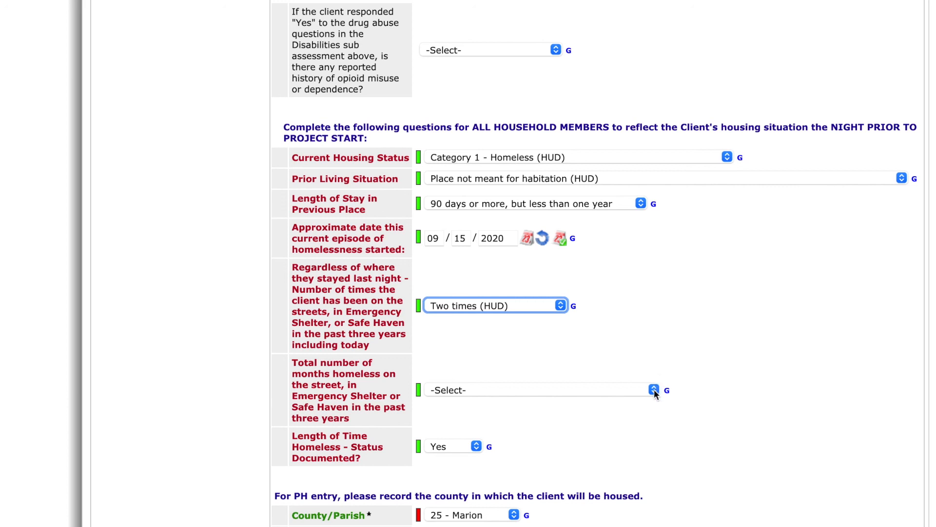
{"action": "scroll", "coordinate": [654, 390], "scroll_direction": "down", "scroll_amount": 3}
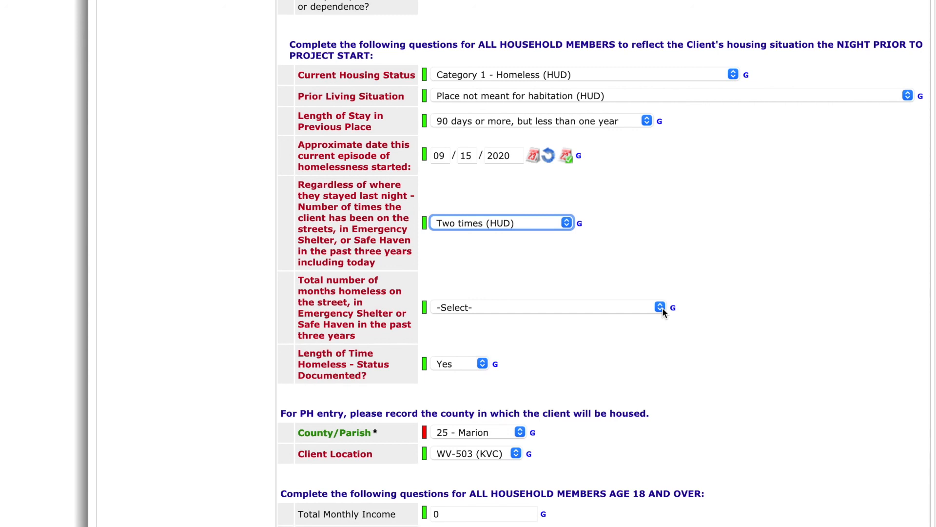
{"action": "left_click", "coordinate": [661, 307]}
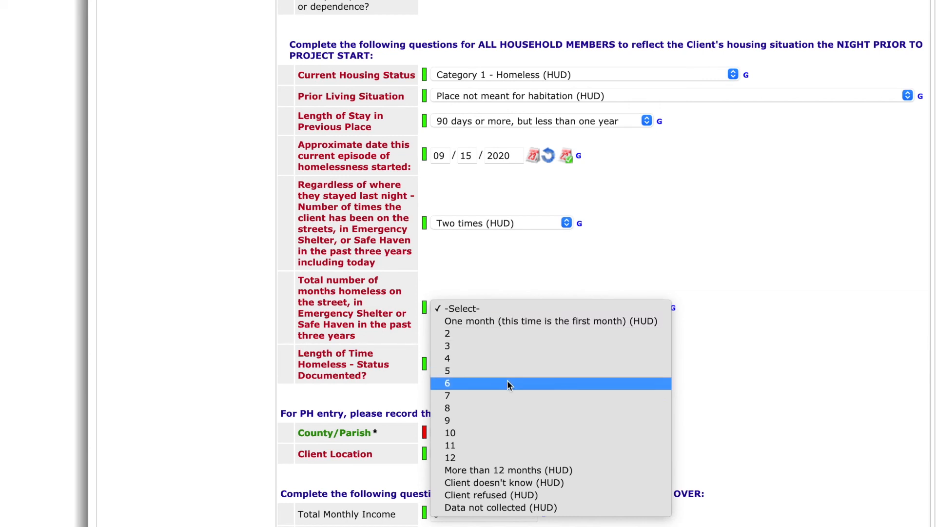
{"action": "left_click", "coordinate": [499, 434]}
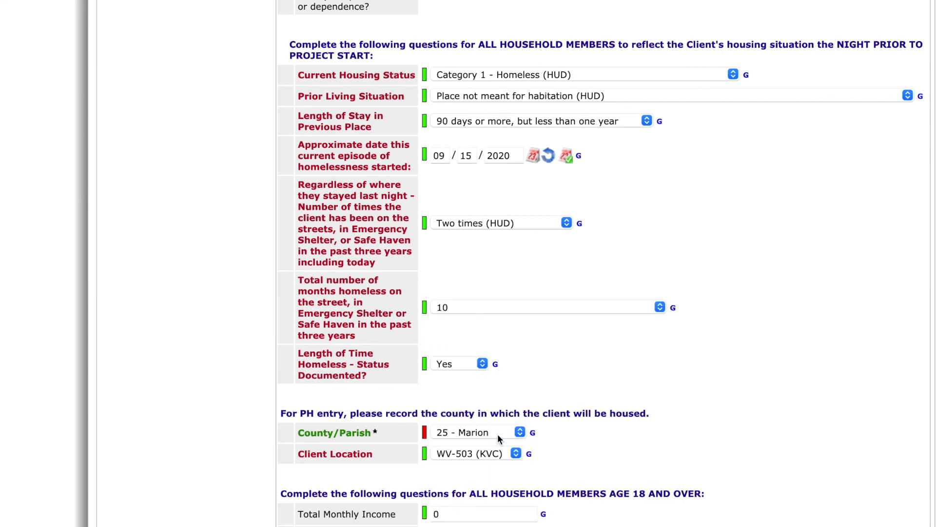